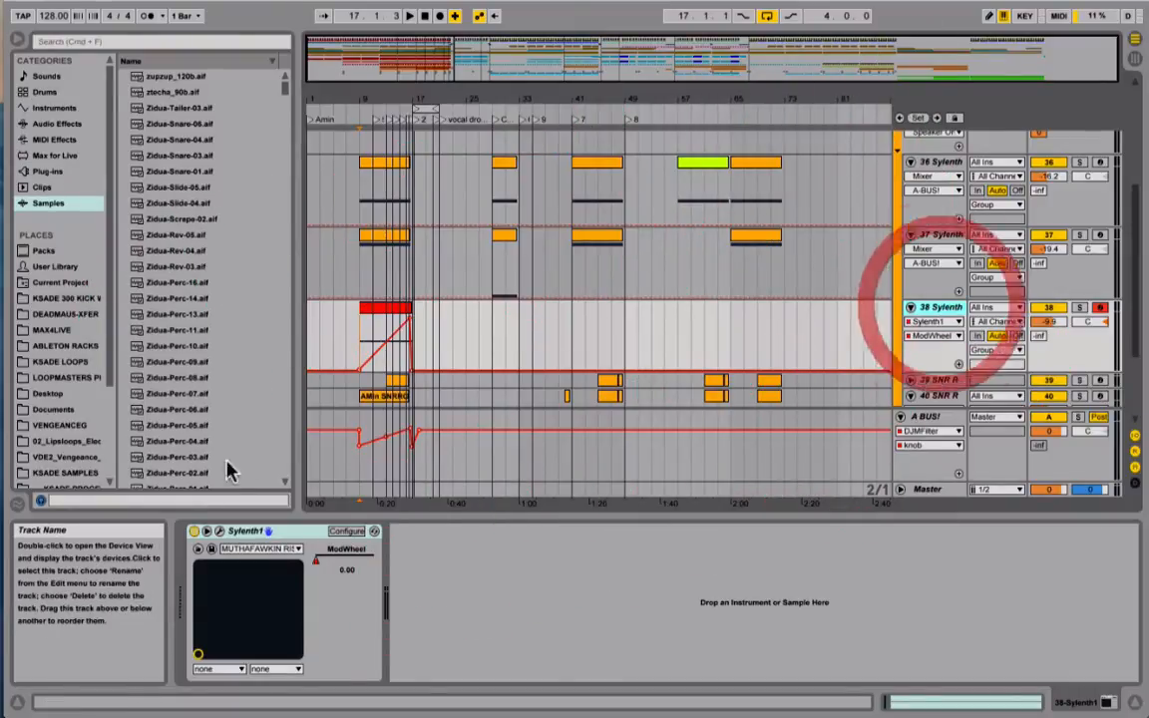
left_click(219, 531)
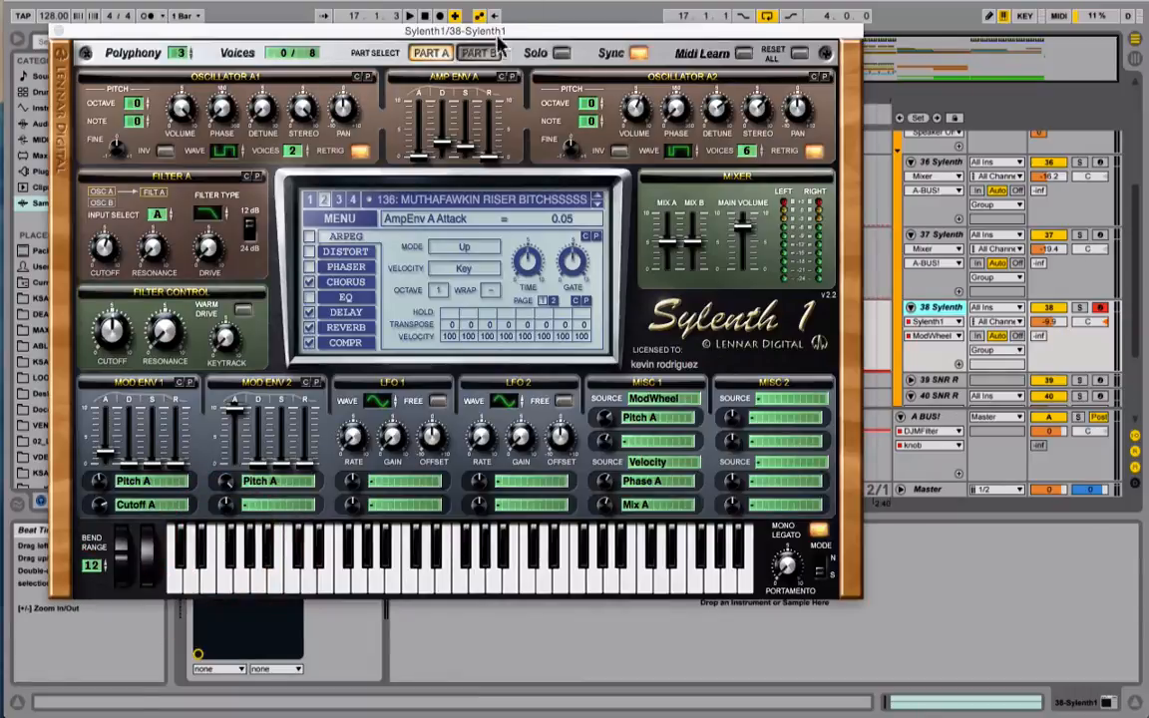
left_click_drag(513, 31, 539, 98)
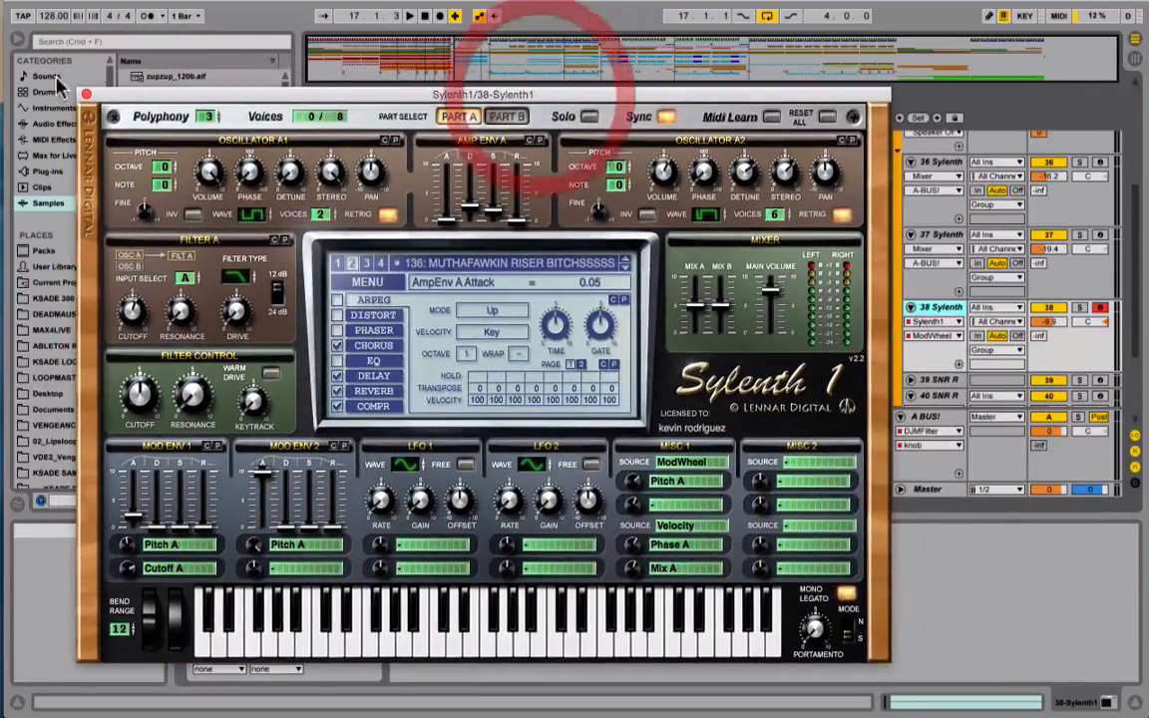
left_click(86, 94)
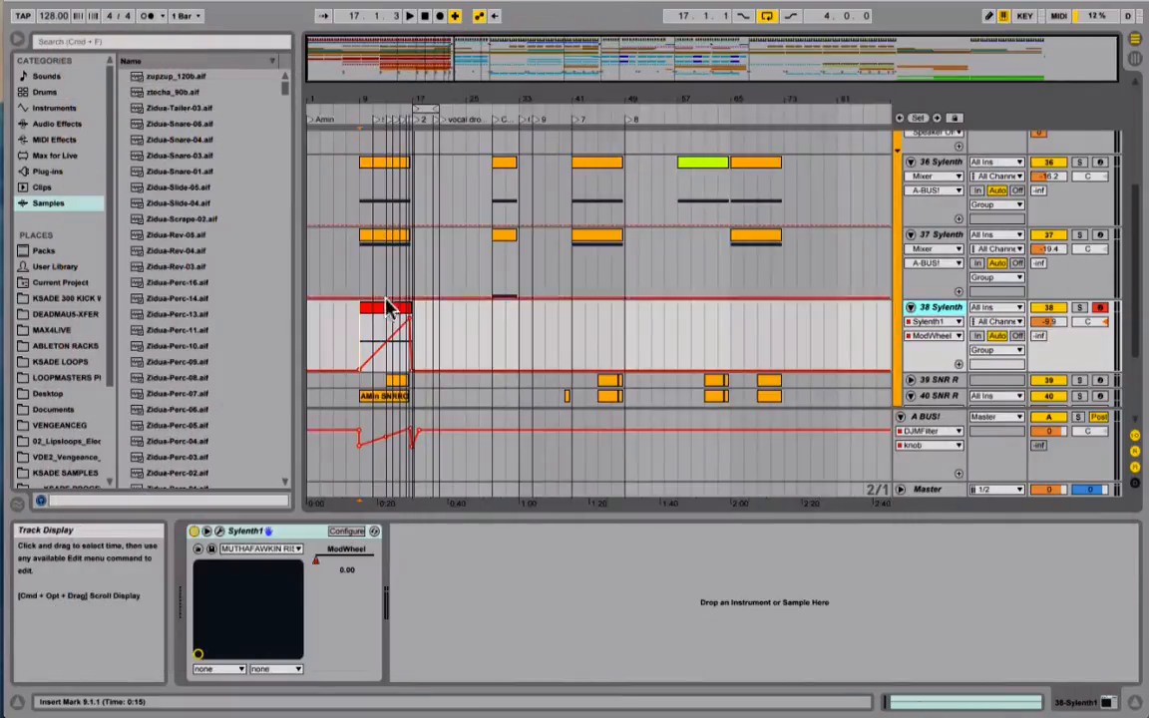
Loop the red riser clip on track 38 from bar 9 to 17, solo the track and play it back.
left_click(385, 314)
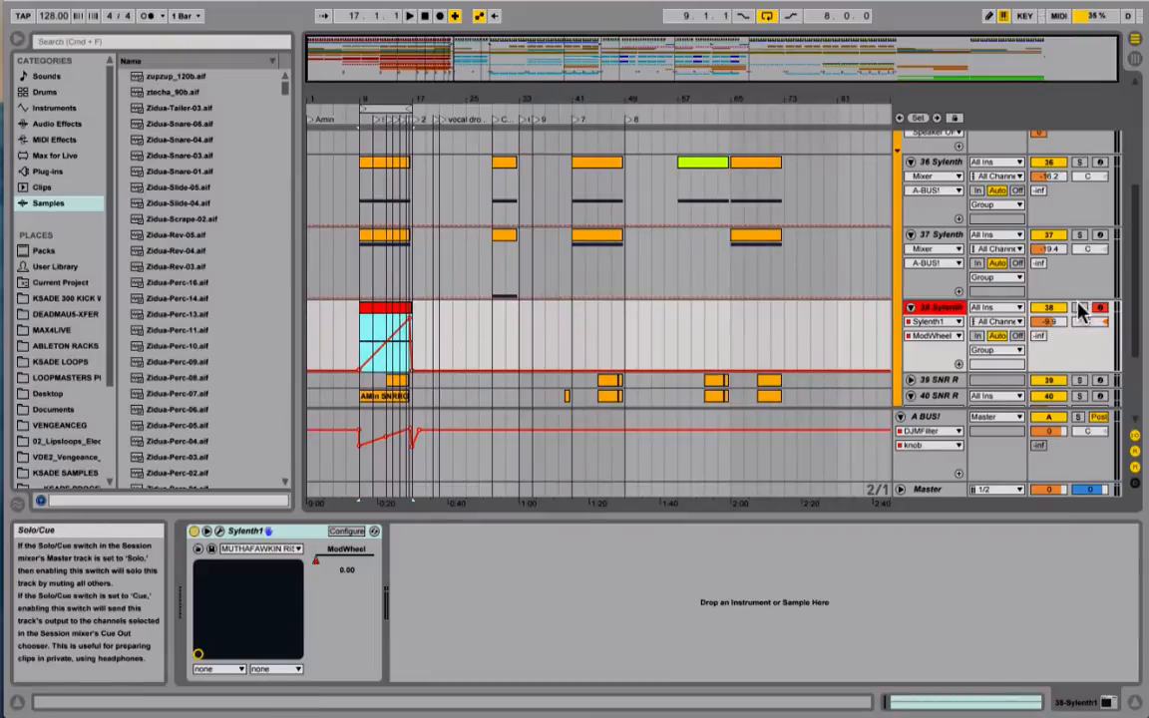
left_click(1079, 307)
key("space")
left_click_drag(449, 90, 475, 285)
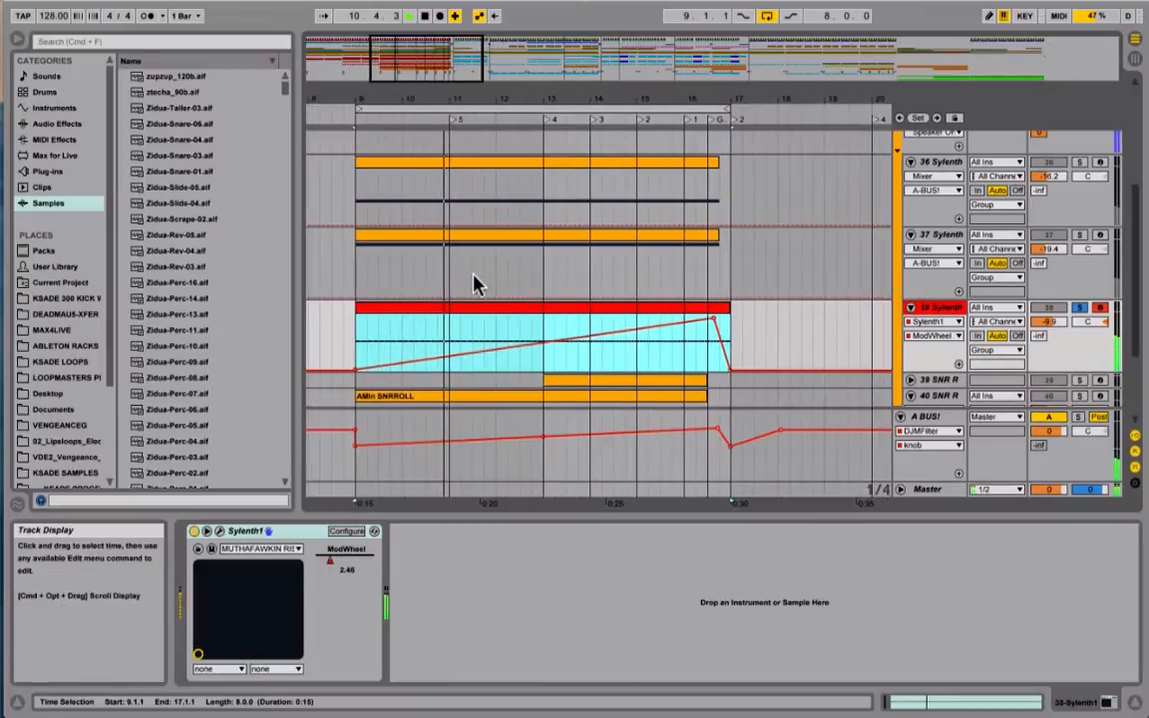
double_click(497, 309)
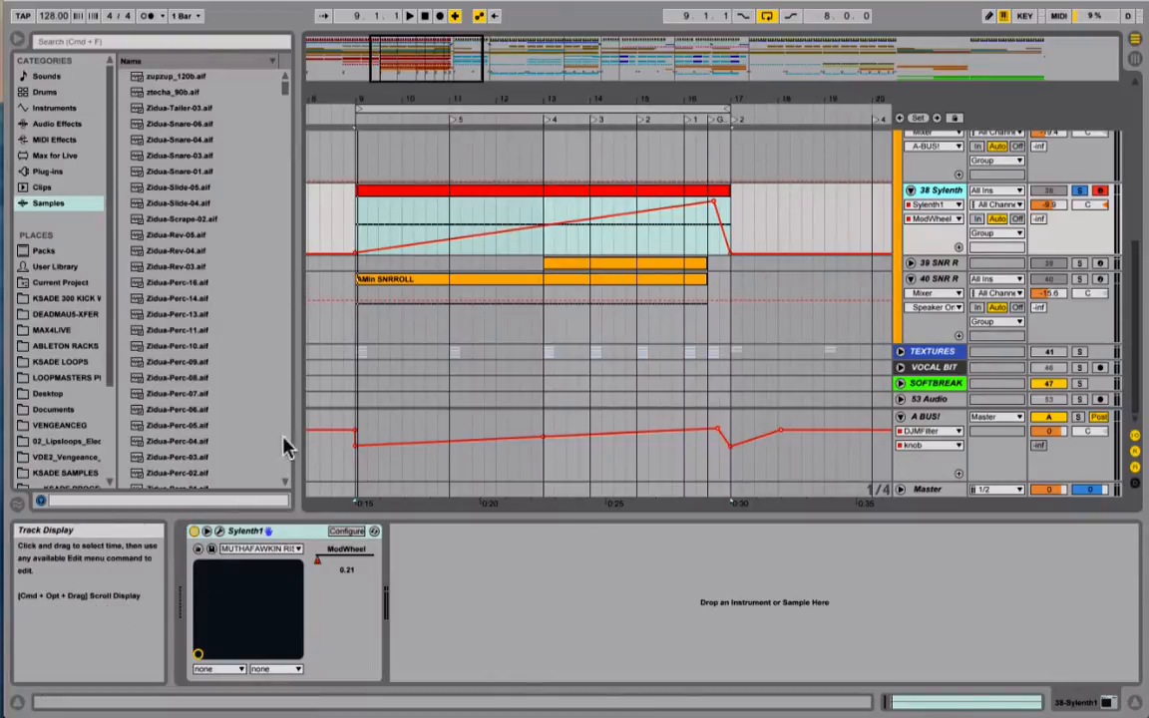
Open the Sylenth1 editor on track 38 and check the riser patch's portamento time.
left_click(207, 530)
left_click(349, 283)
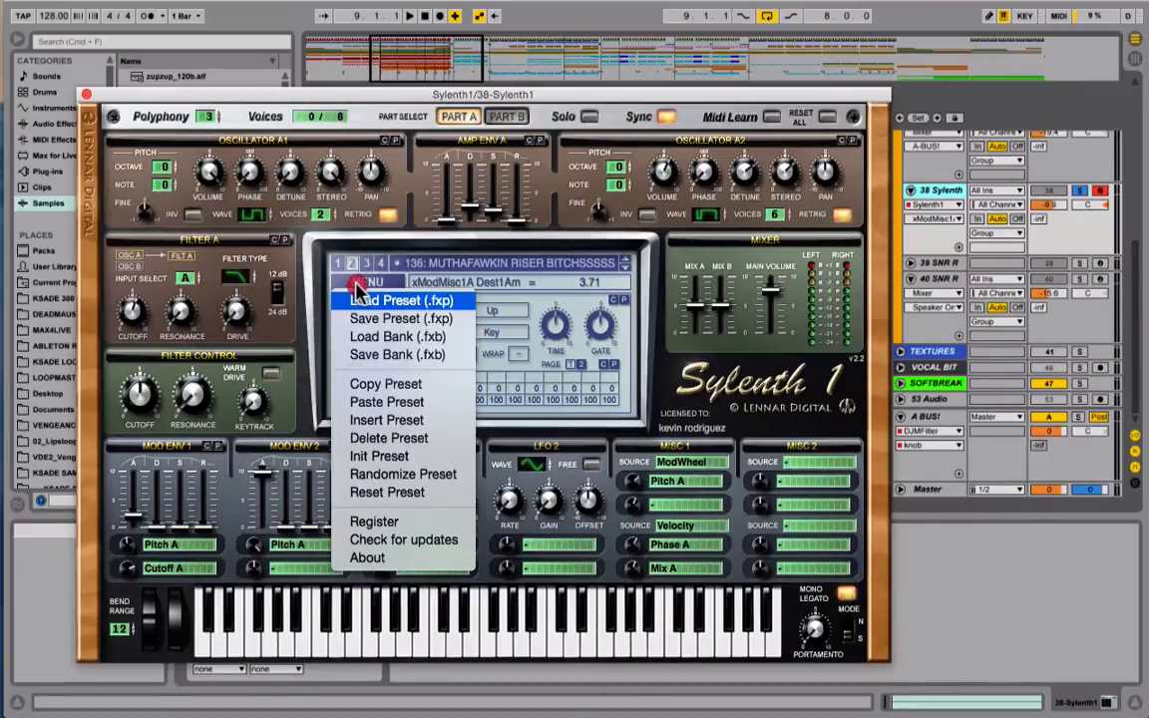
left_click(762, 397)
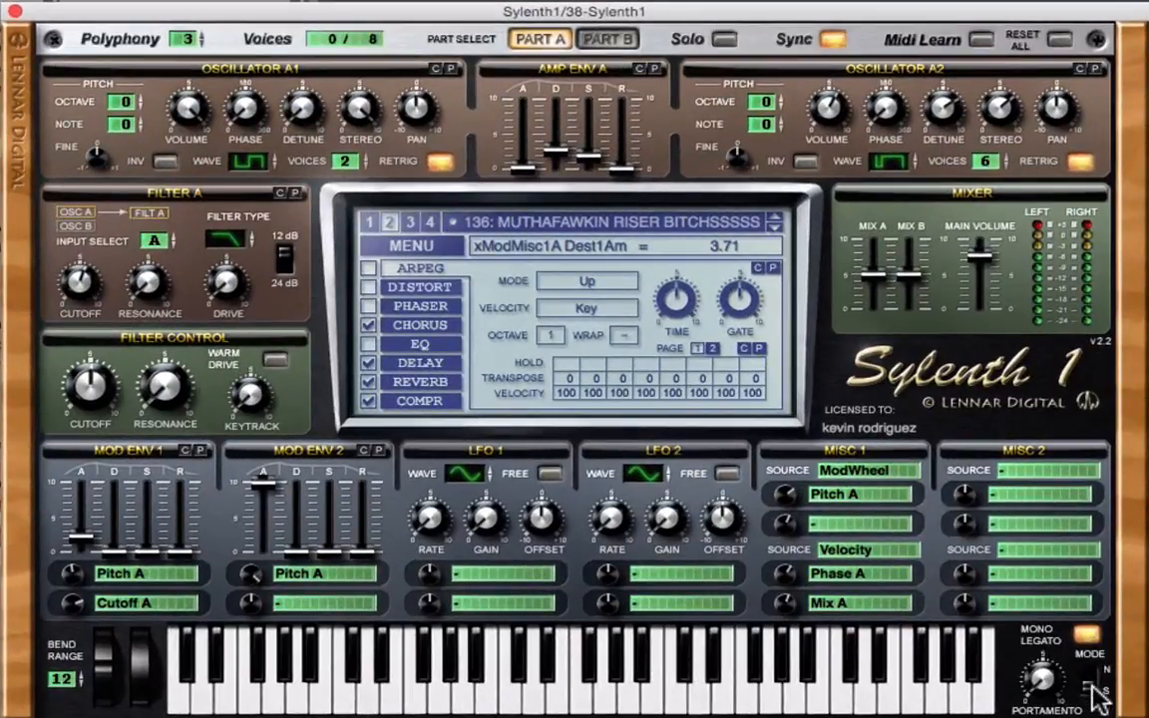
left_click_drag(1042, 680, 1064, 716)
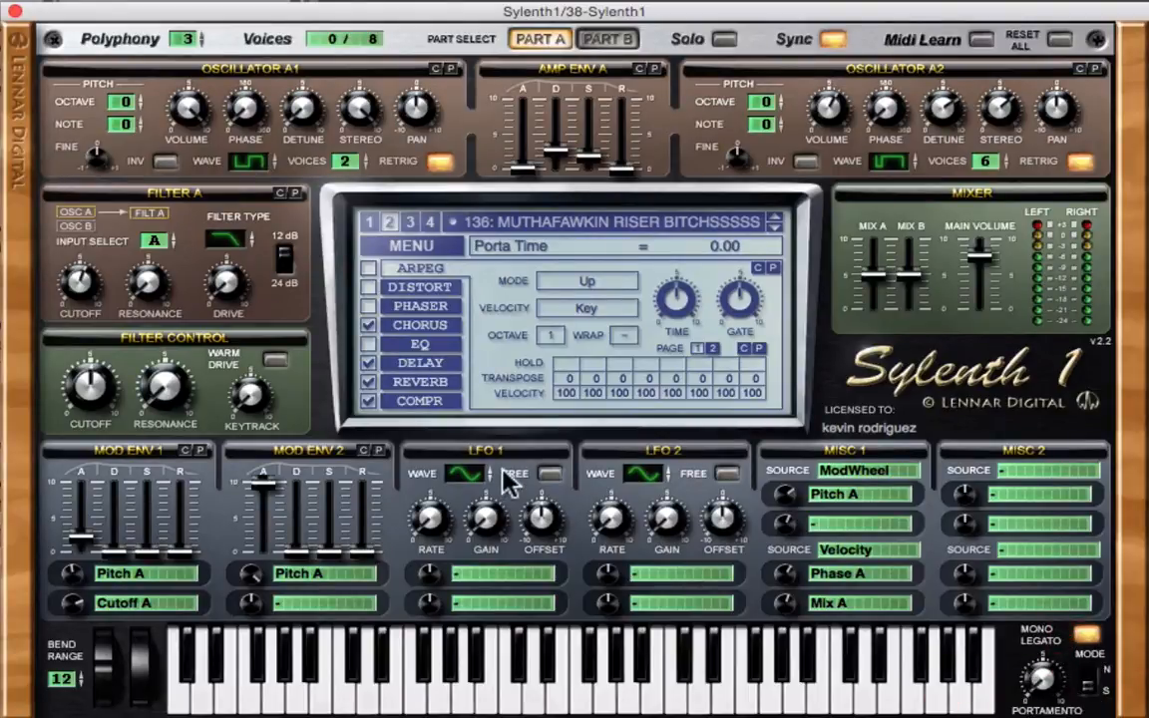
Check the waveforms of oscillators A1 and A2, plus A2's stereo, detune and volume settings.
left_click(249, 164)
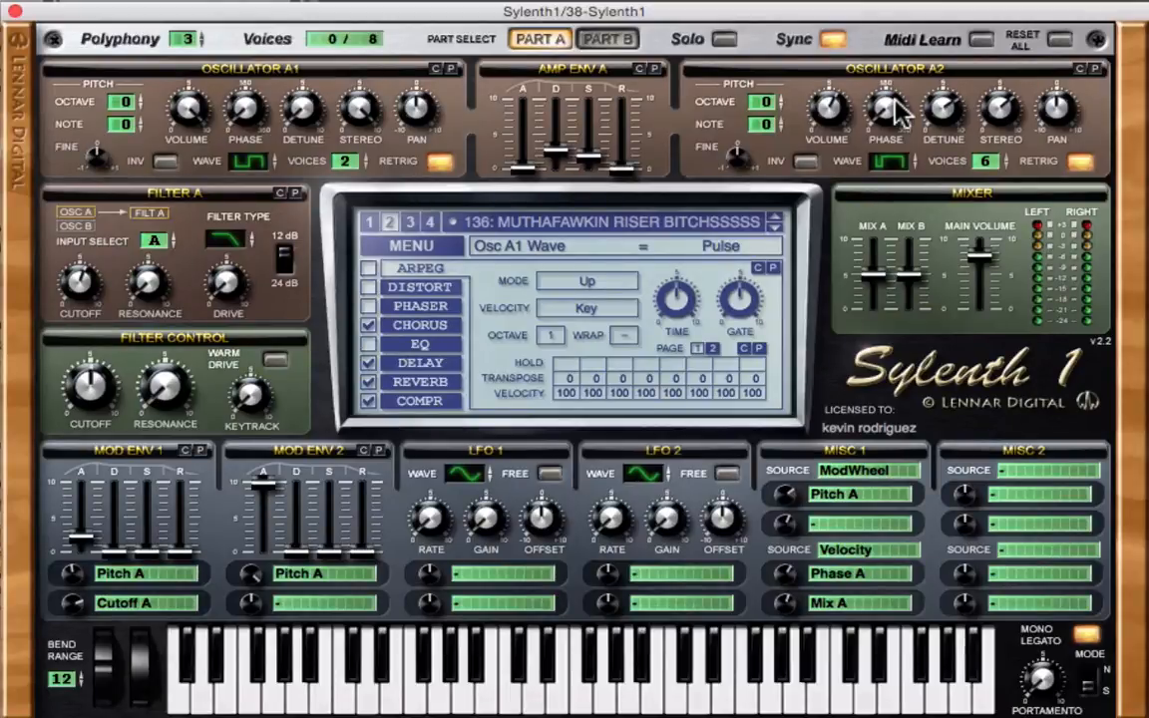
left_click(889, 164)
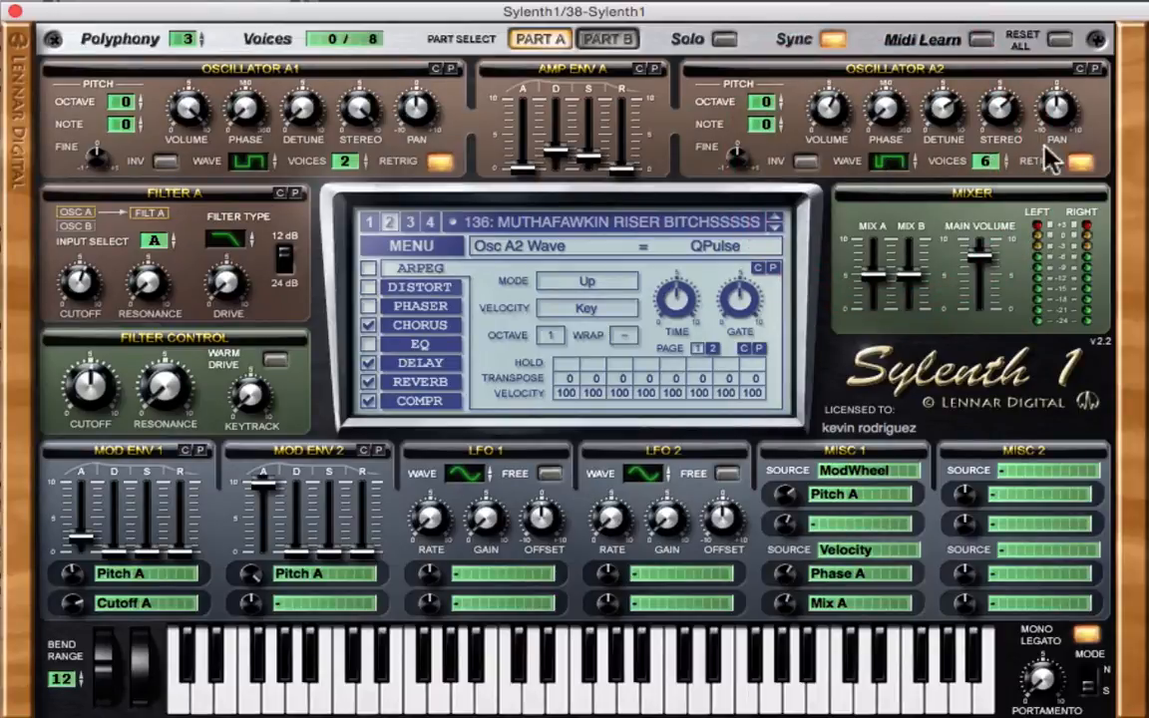
left_click(1004, 113)
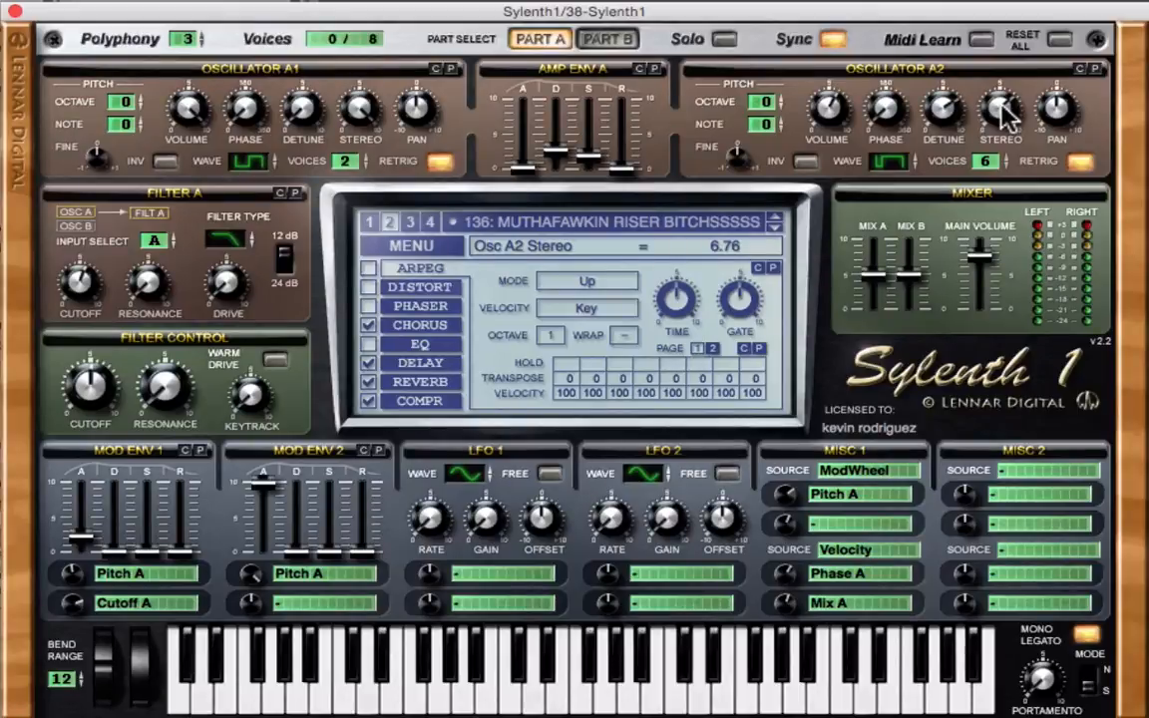
left_click(946, 112)
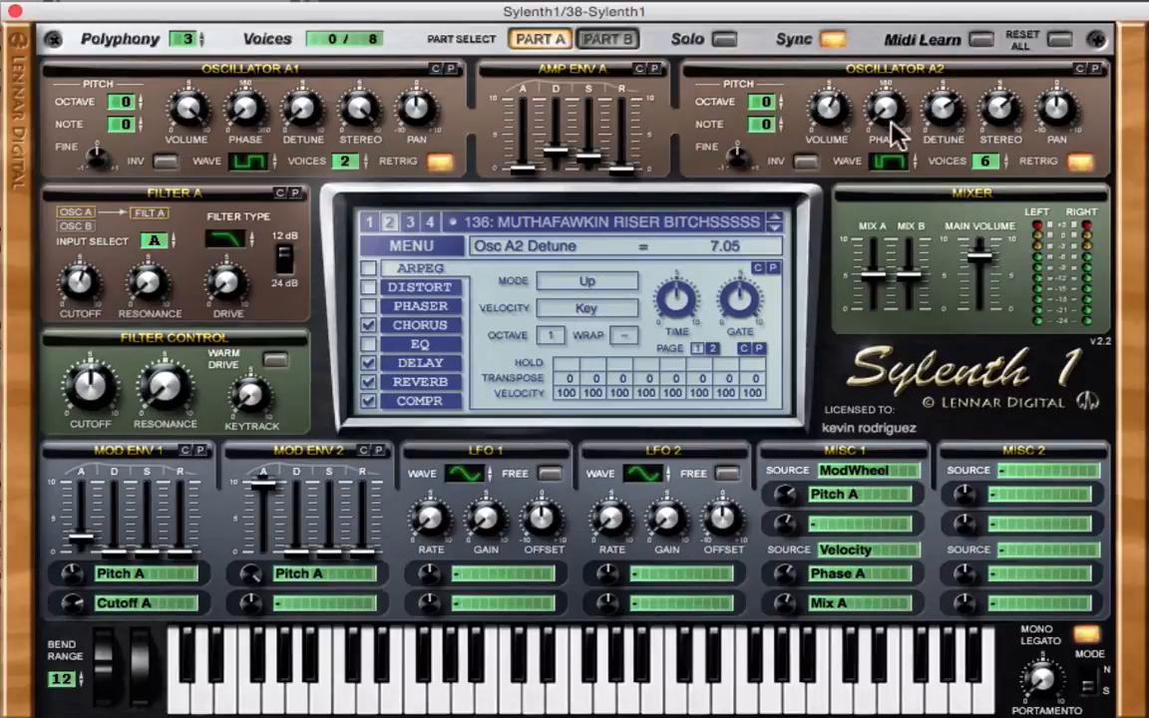
left_click(828, 110)
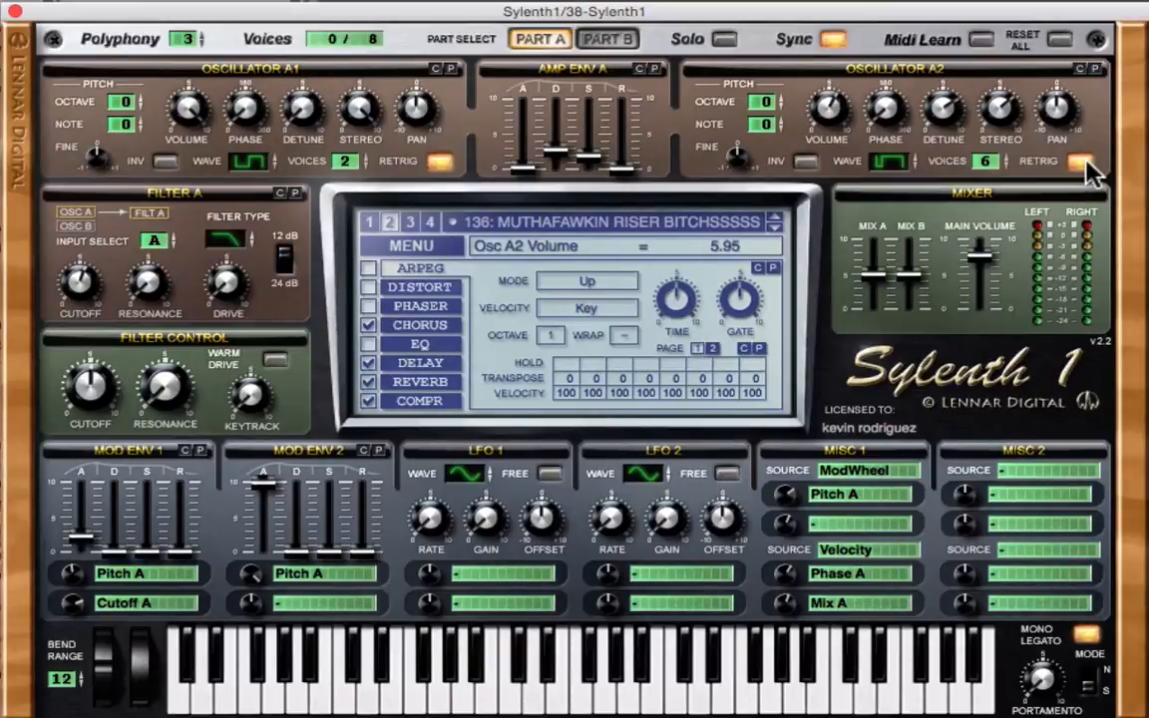
Lower oscillator A2's voices to 0 to hear the patch without it, and restore them to 6.
left_click(990, 162)
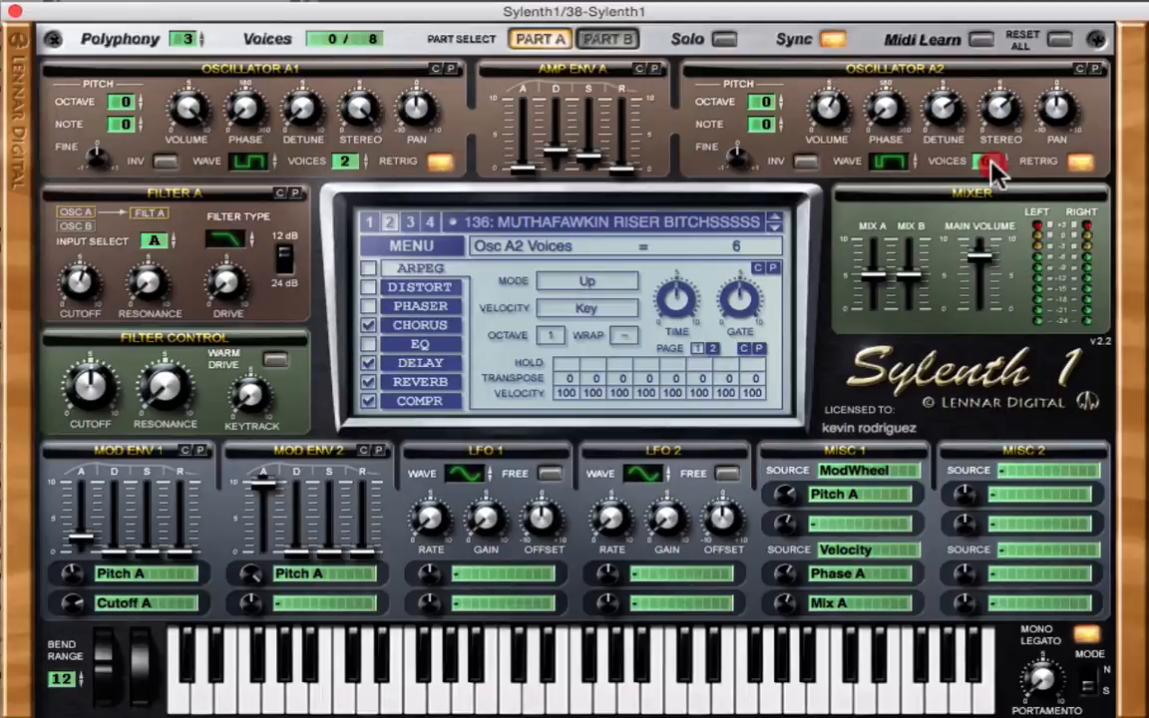
left_click_drag(992, 164, 1008, 531)
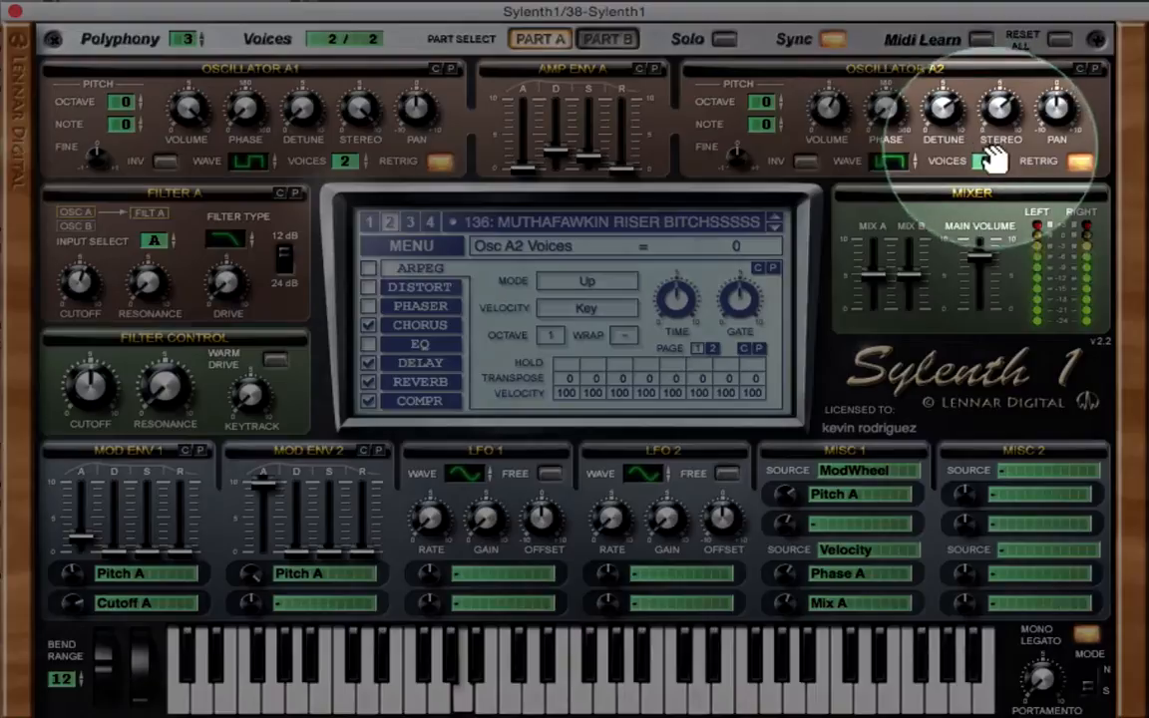
left_click_drag(993, 162, 1008, 85)
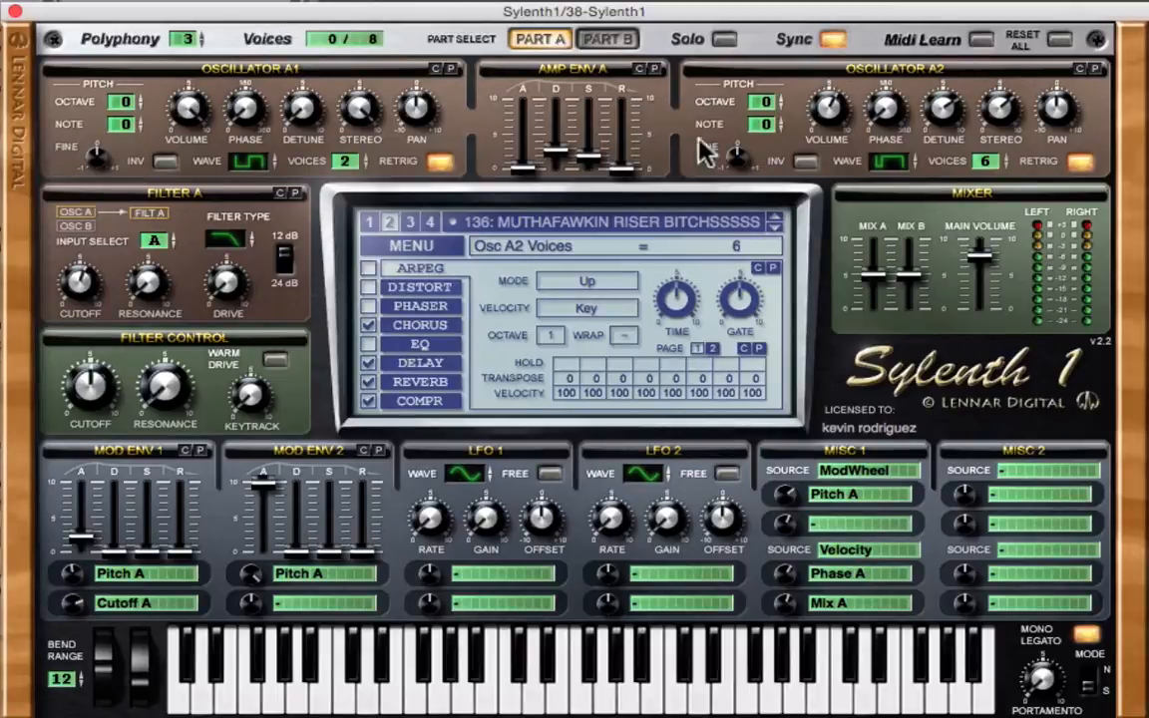
Compare the part B oscillator settings with those of part A, ending on part A.
left_click(617, 45)
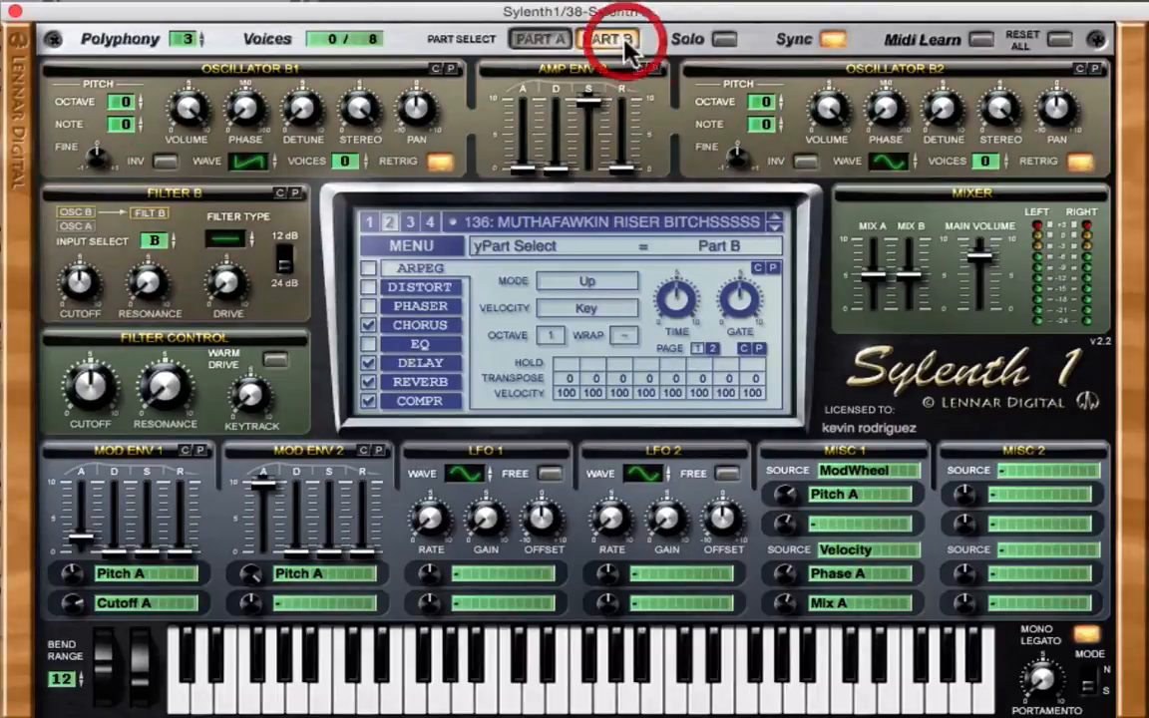
left_click(529, 40)
left_click(614, 40)
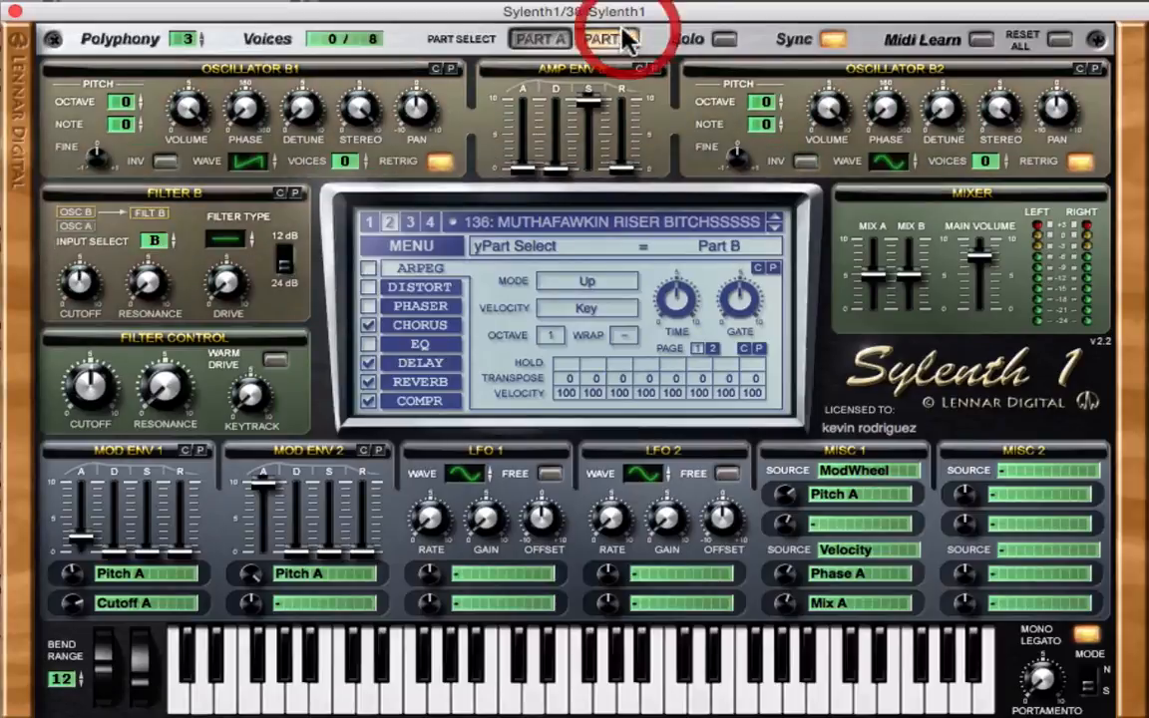
left_click(544, 40)
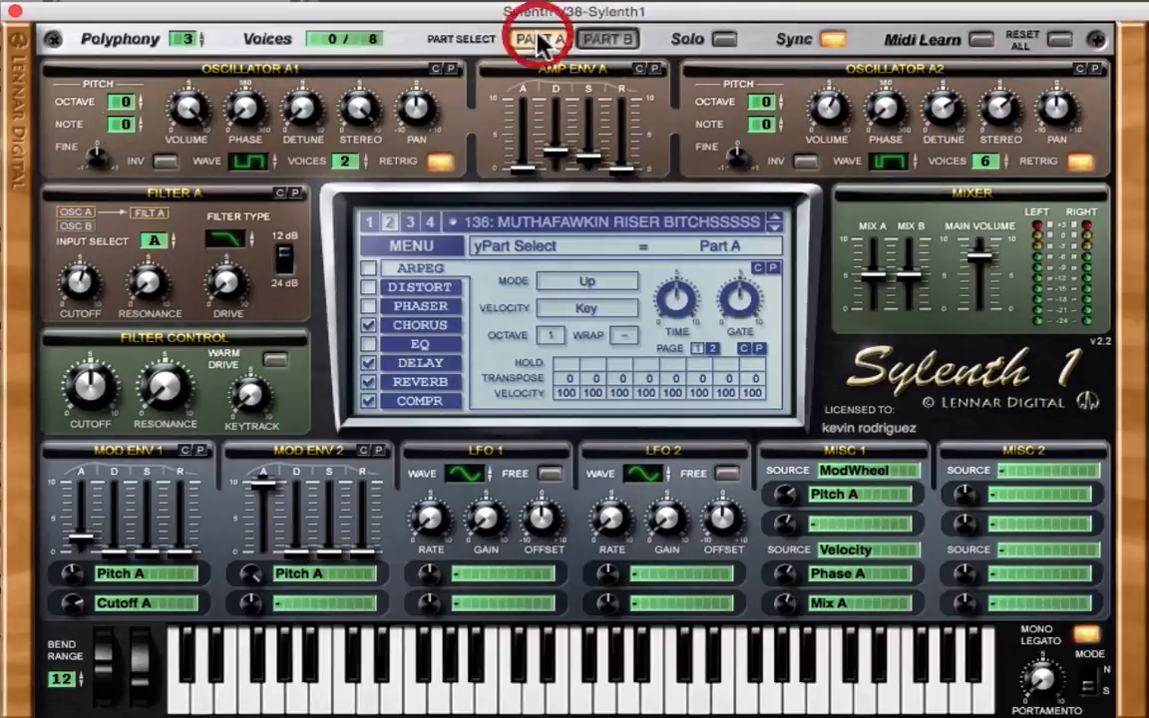
Check amp envelope A's decay, sustain and release, and the type and cutoff of filter A.
left_click(556, 158)
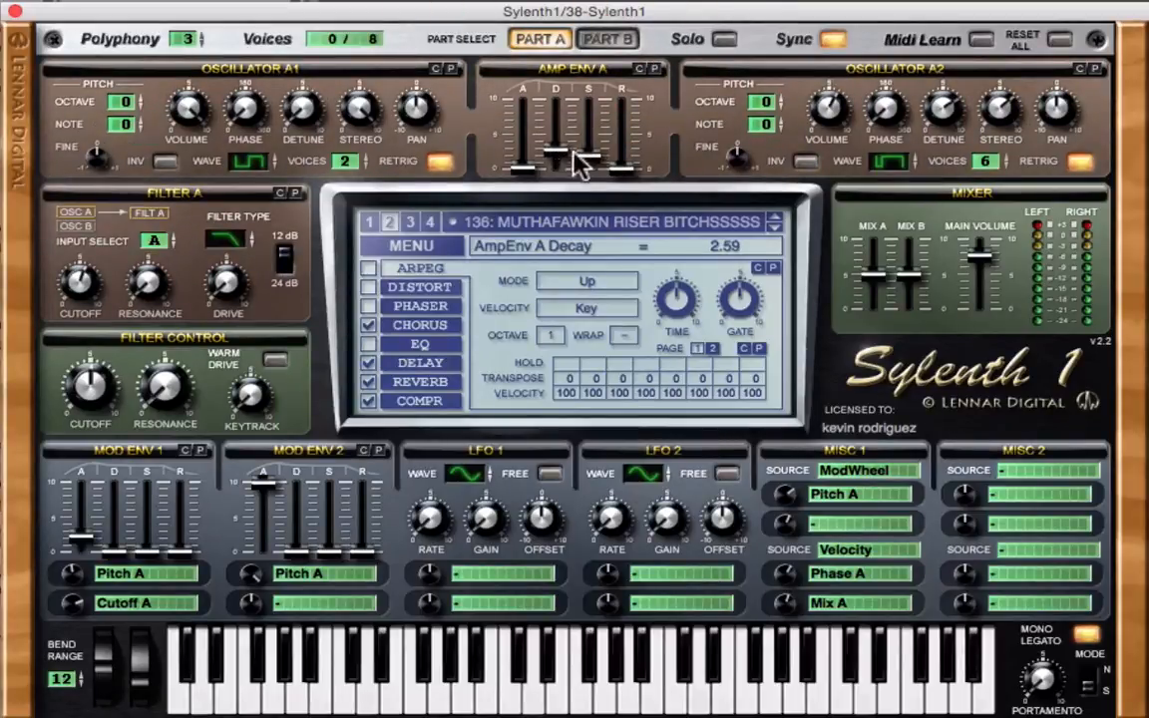
left_click(591, 160)
left_click(620, 169)
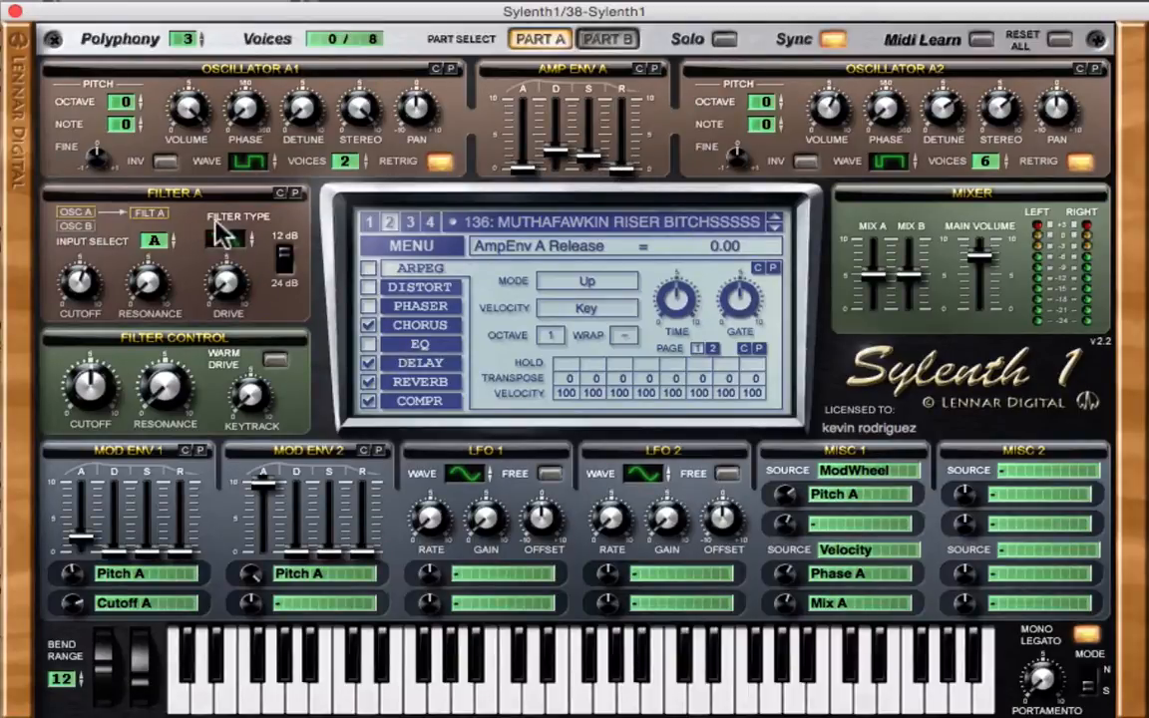
left_click(232, 248)
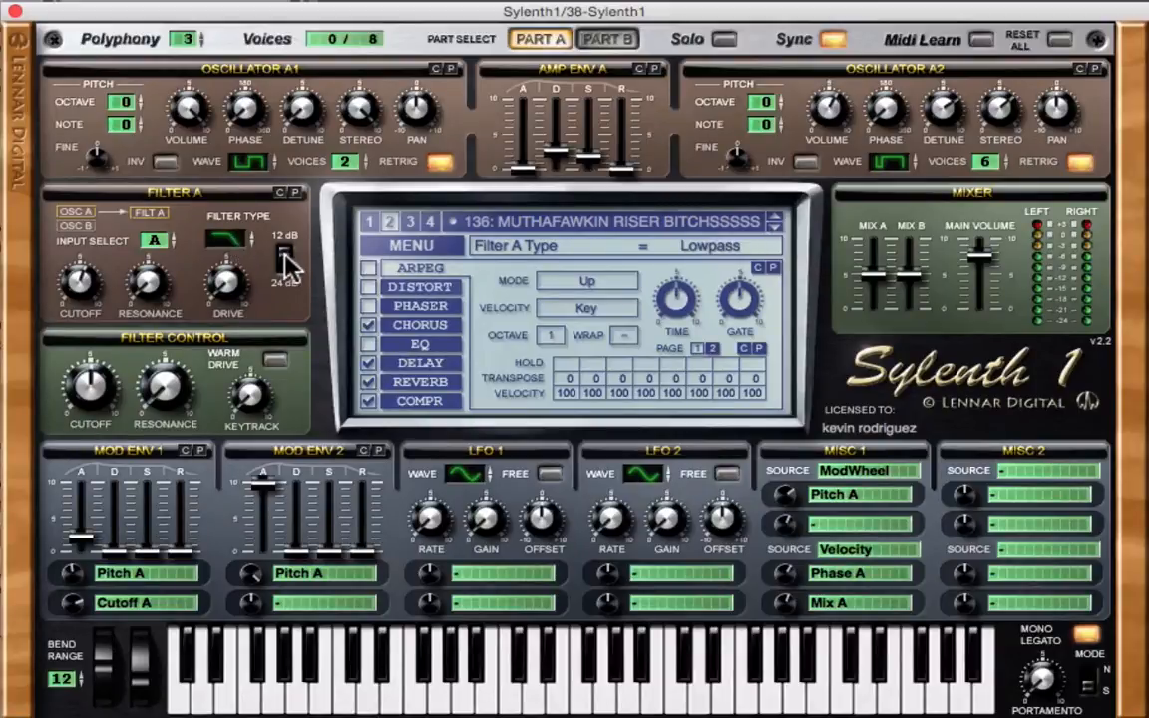
left_click(68, 286)
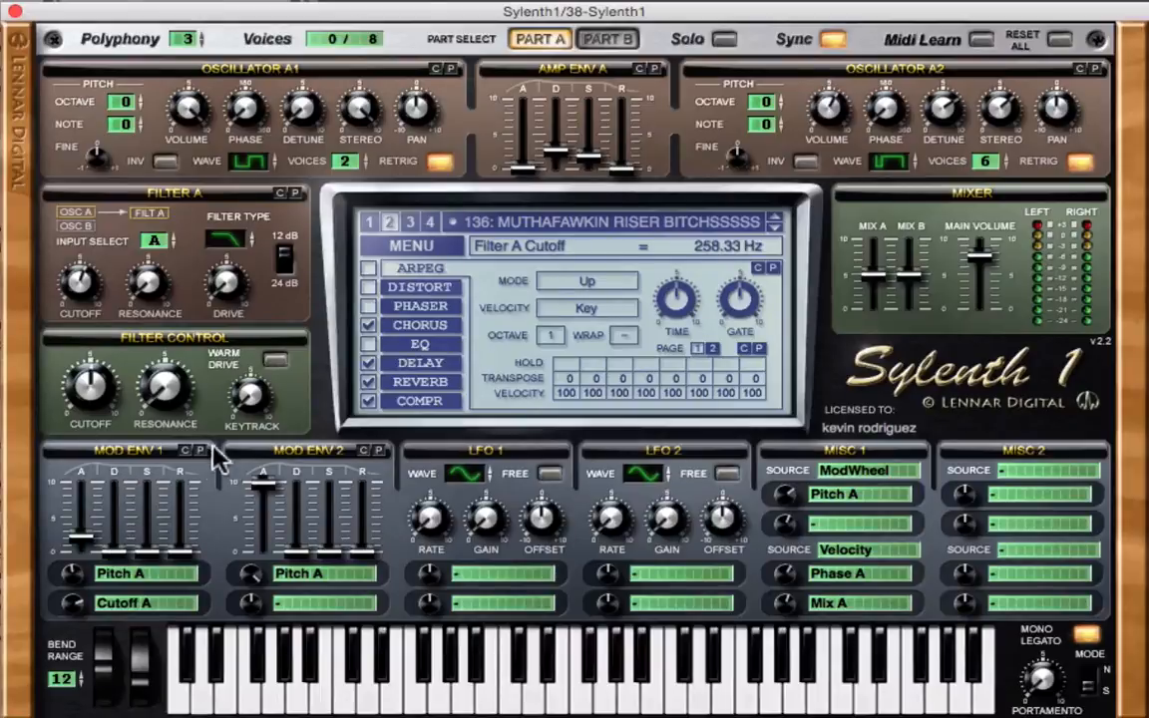
Reset Mod Env 1's Cutoff A amount to 0 to hear the difference, and restore it to 5.14.
left_click(102, 604)
left_click(70, 587)
left_click(73, 603)
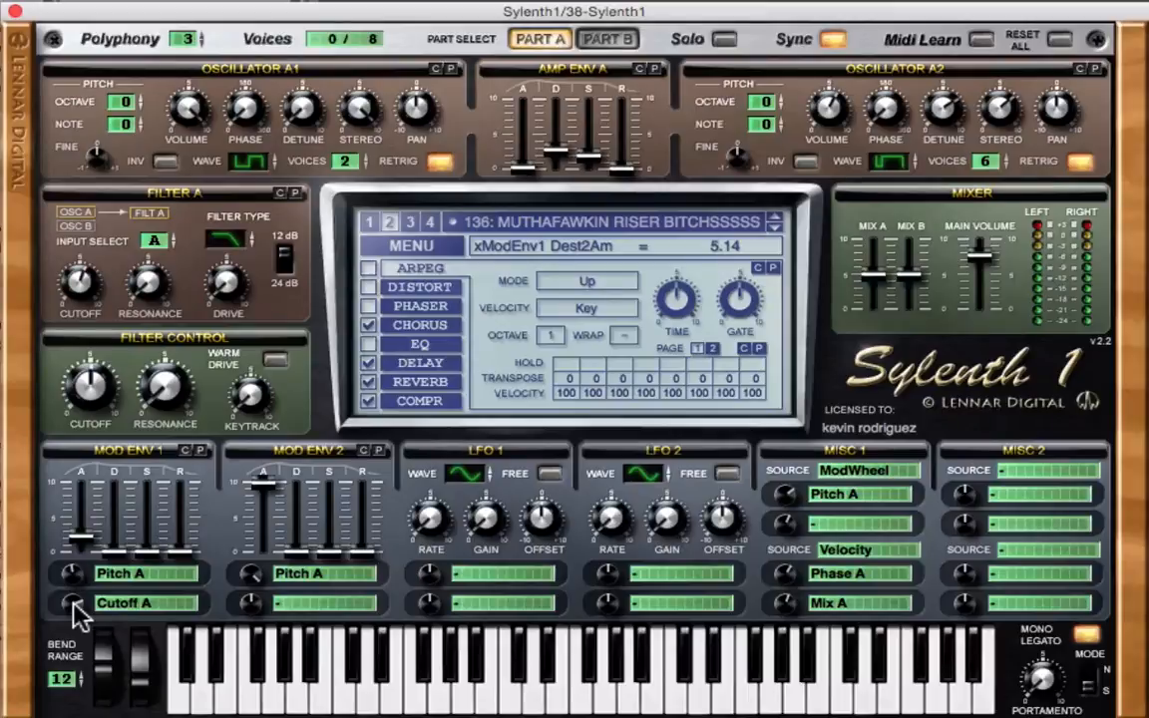
left_click(74, 604, "super")
left_click(74, 604)
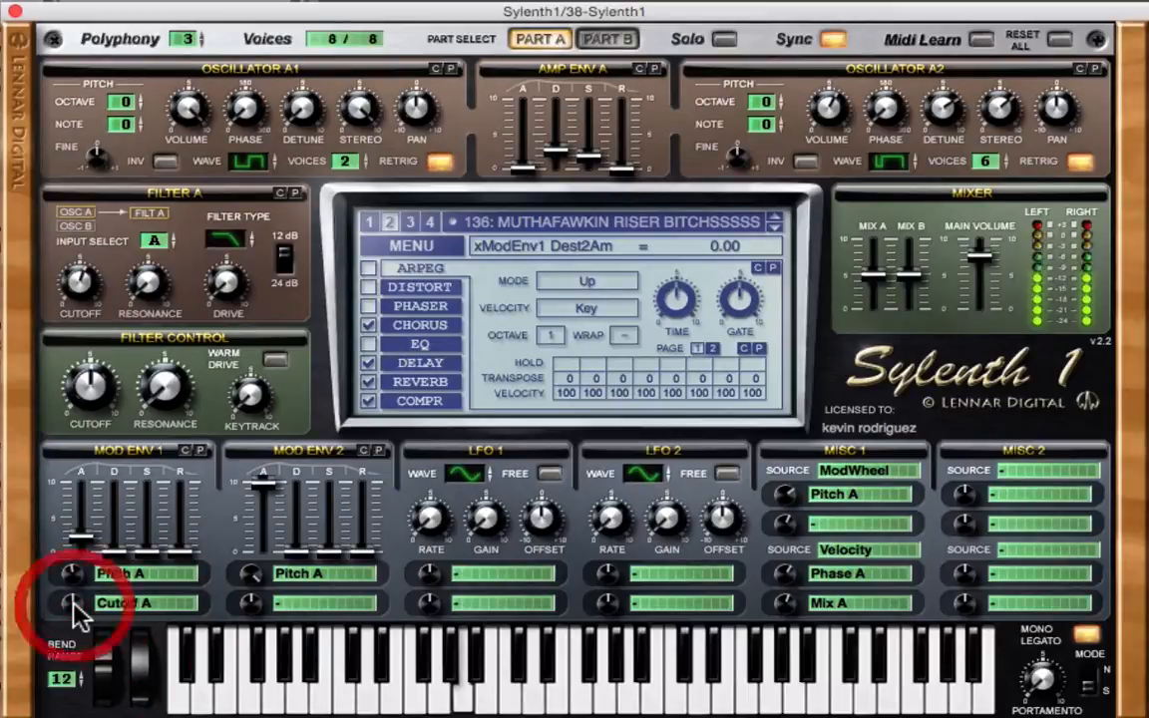
left_click_drag(74, 604, 91, 557)
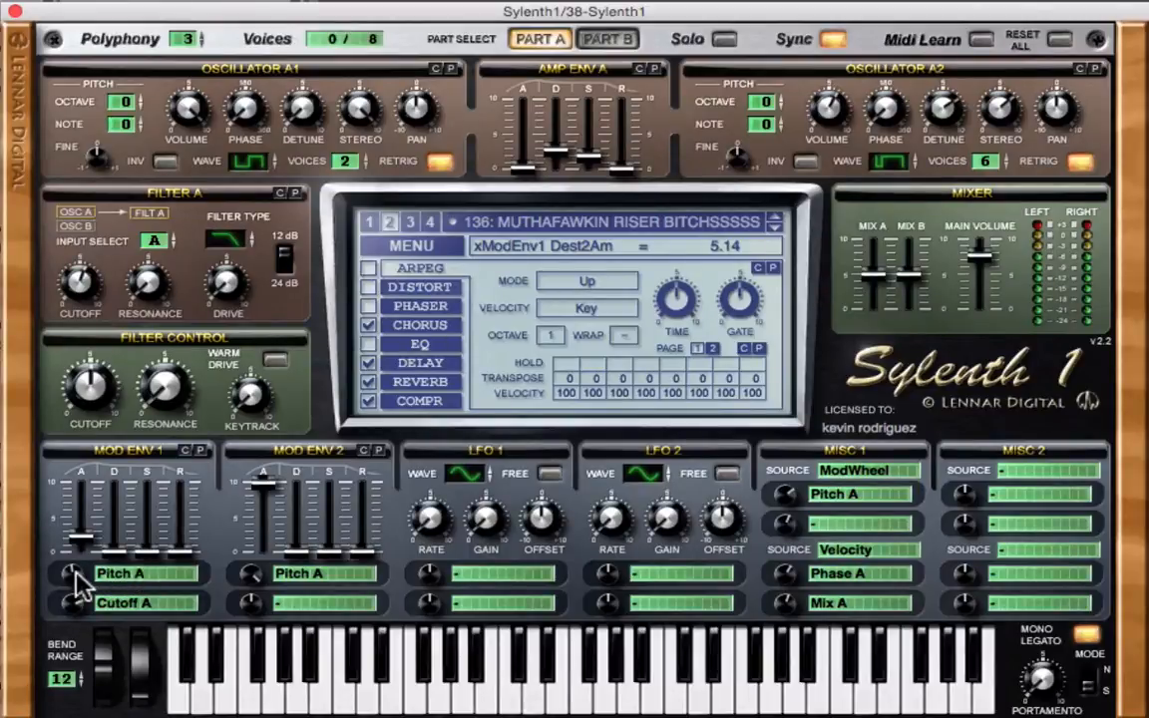
Reset Mod Env 1's Pitch A amount to 0, lower it slightly below zero again, and check the envelope's attack.
left_click_drag(76, 578, 77, 583)
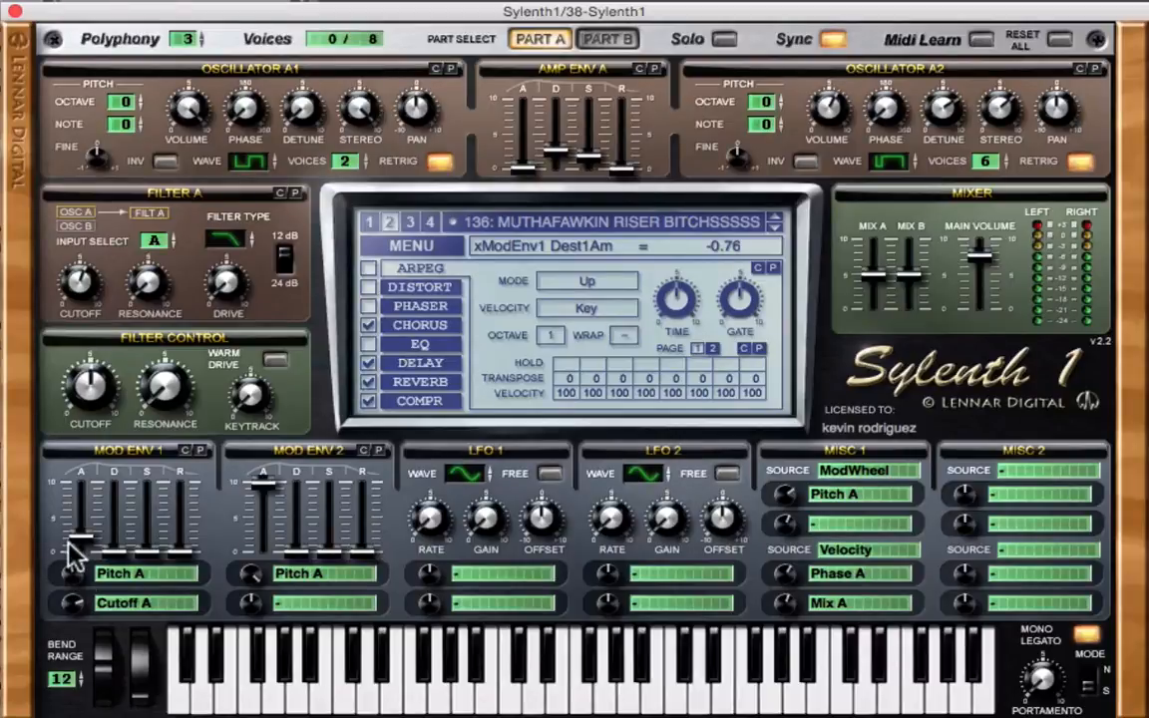
double_click(74, 577)
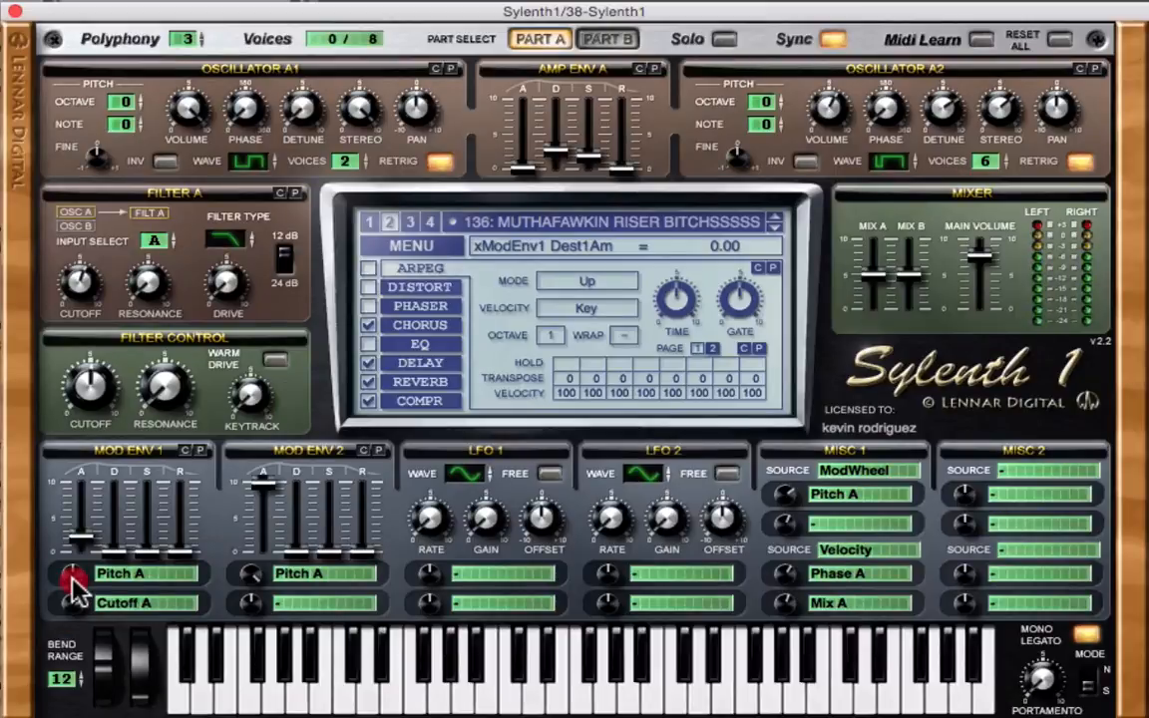
left_click_drag(72, 578, 73, 589)
left_click(87, 540)
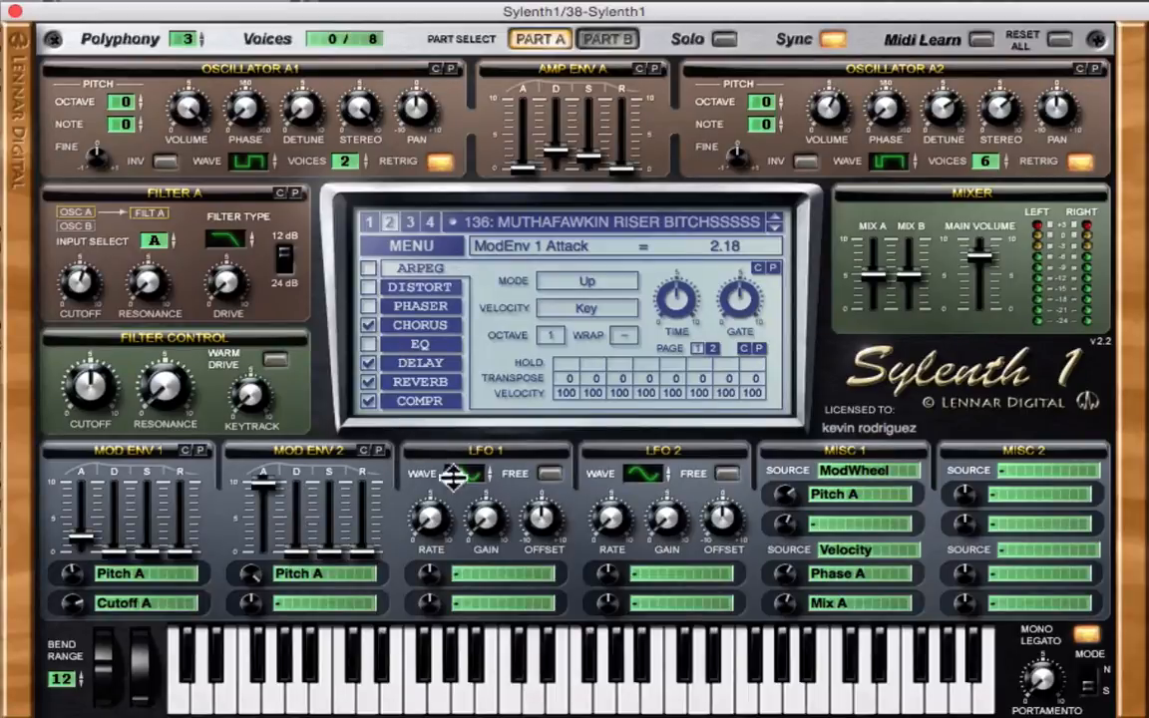
Examine Mod Env 2's first destination, its amount and attack, and the available modulation sources for the first slot of Misc 1.
left_click(324, 578)
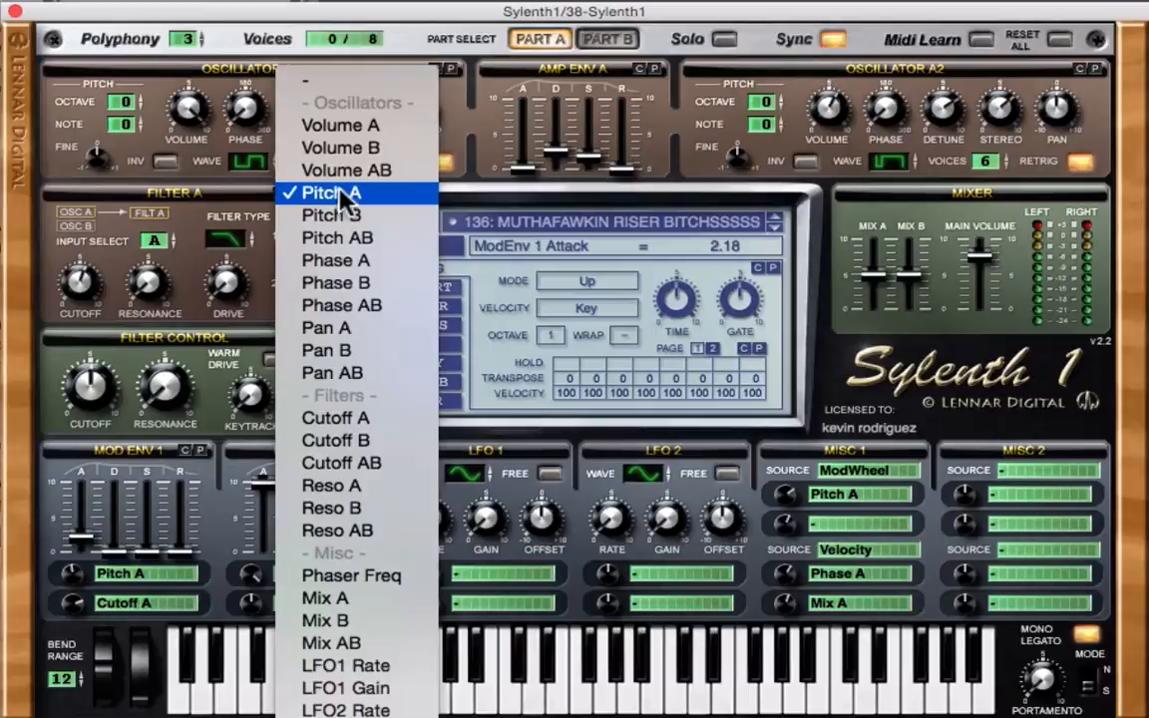
left_click(230, 596)
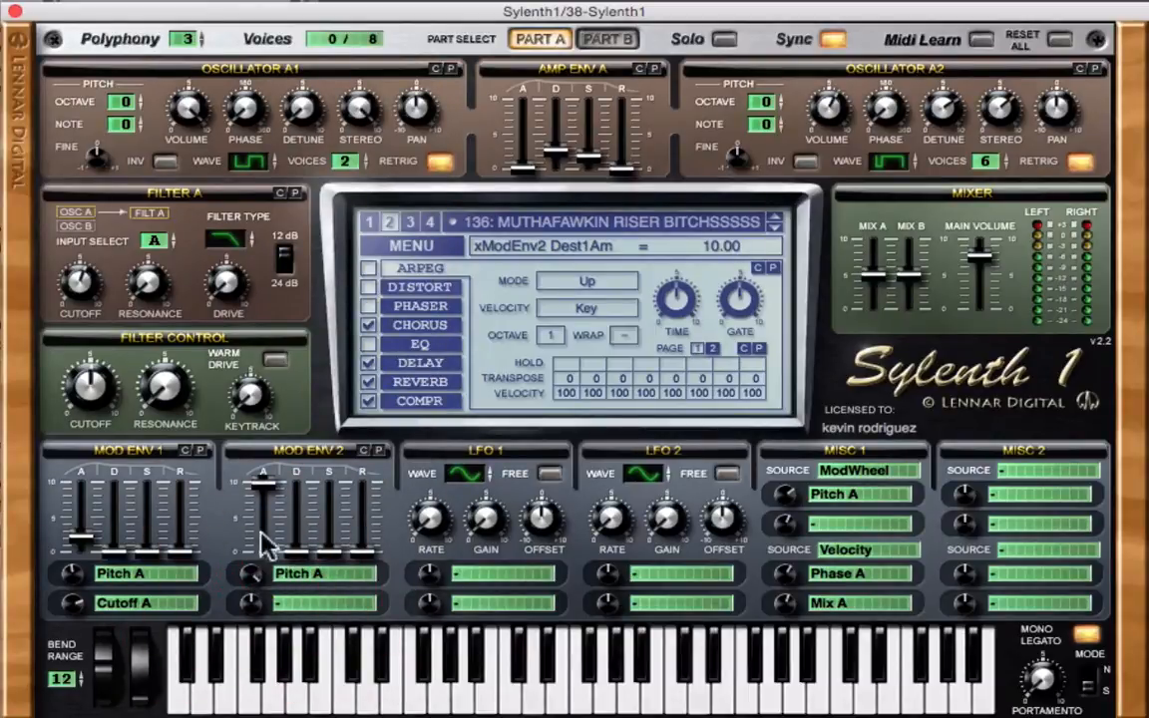
left_click(266, 484)
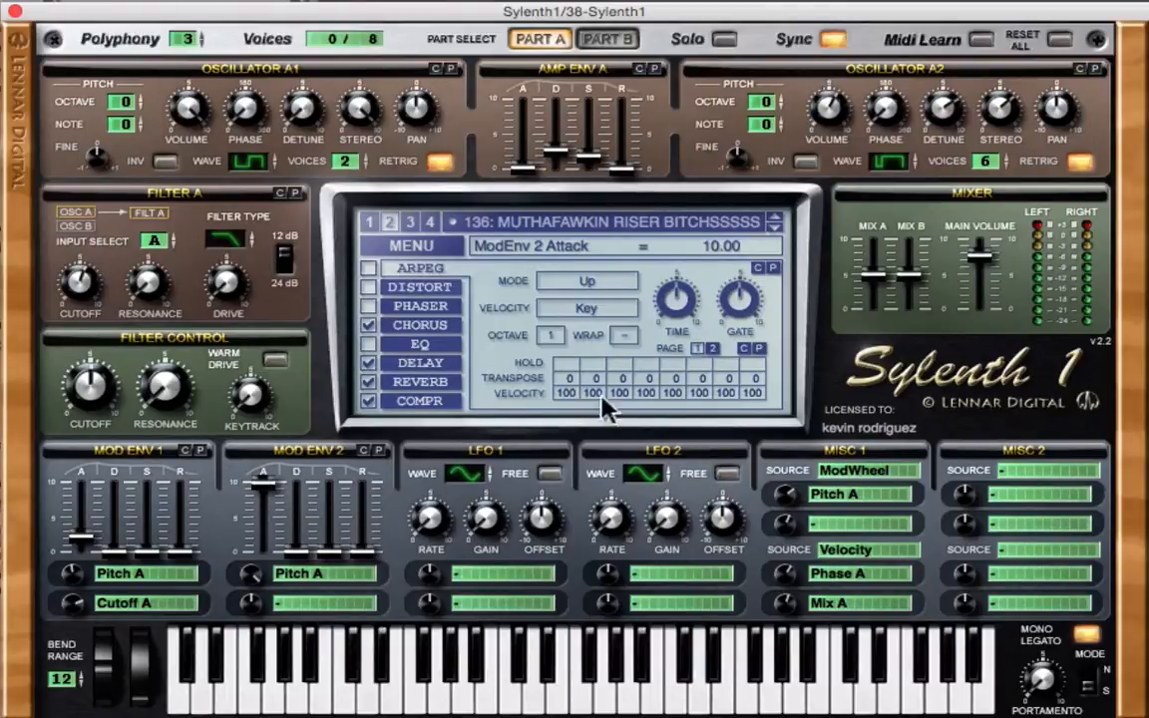
left_click(848, 473)
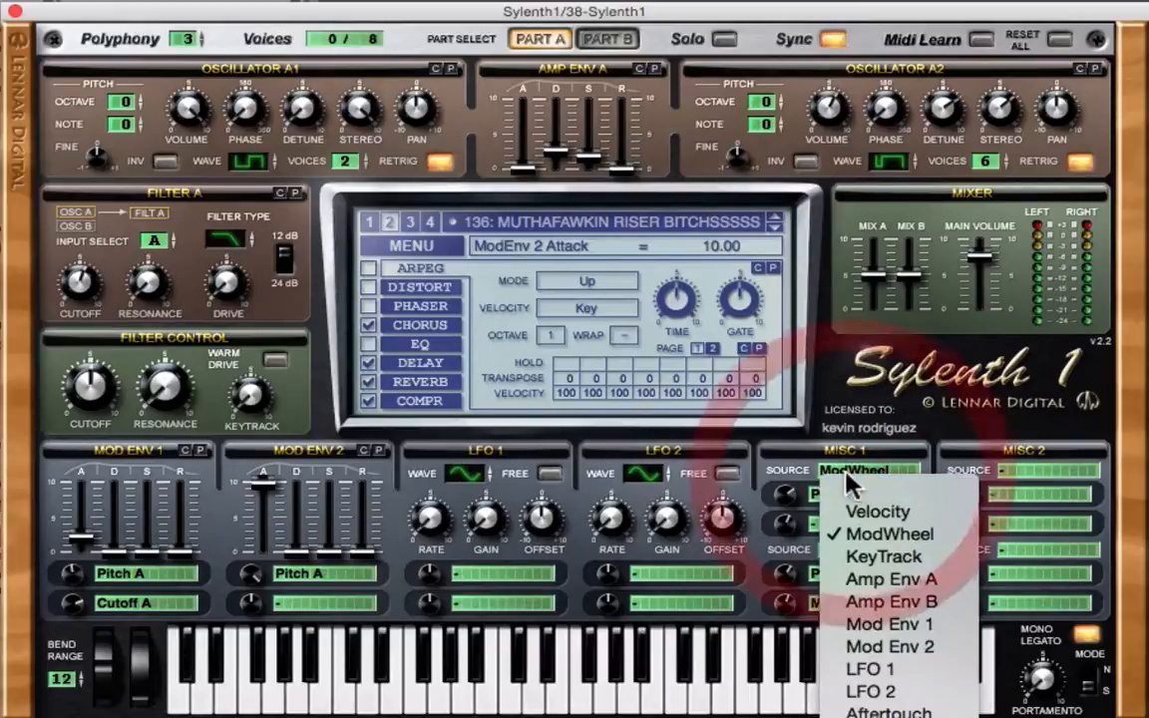
left_click(800, 469)
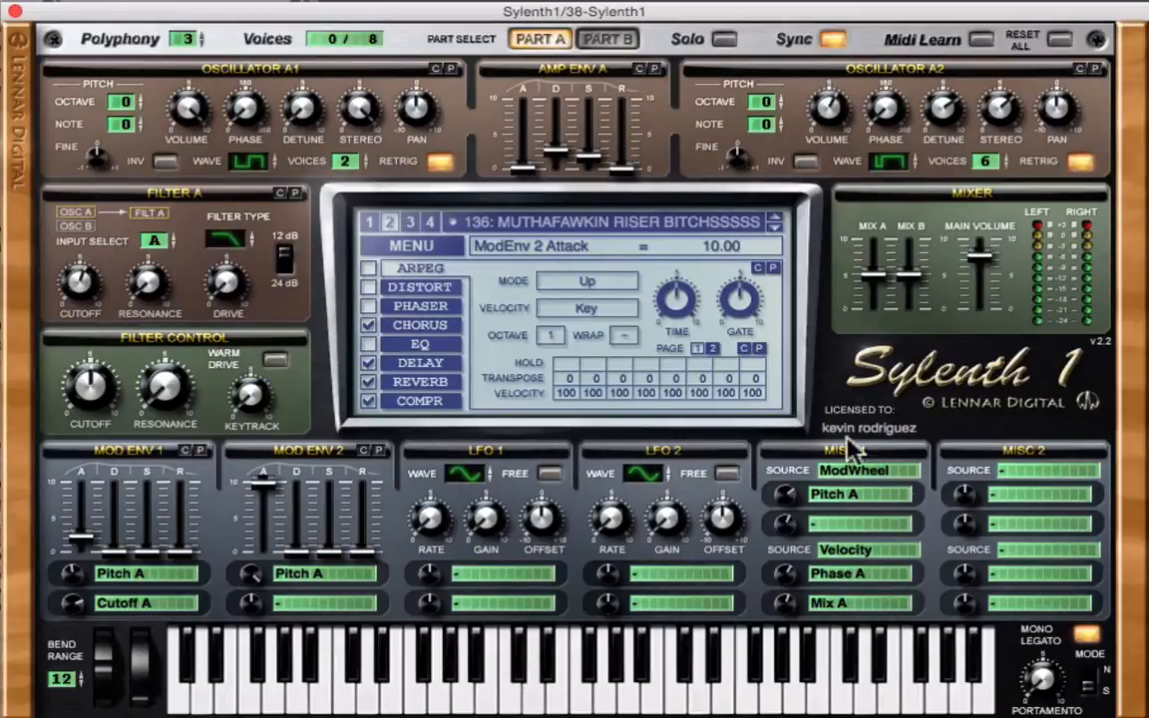
Examine the ModWheel slot's first destination and amount in Misc 1, and the available modulation sources for the second slot.
left_click(838, 503)
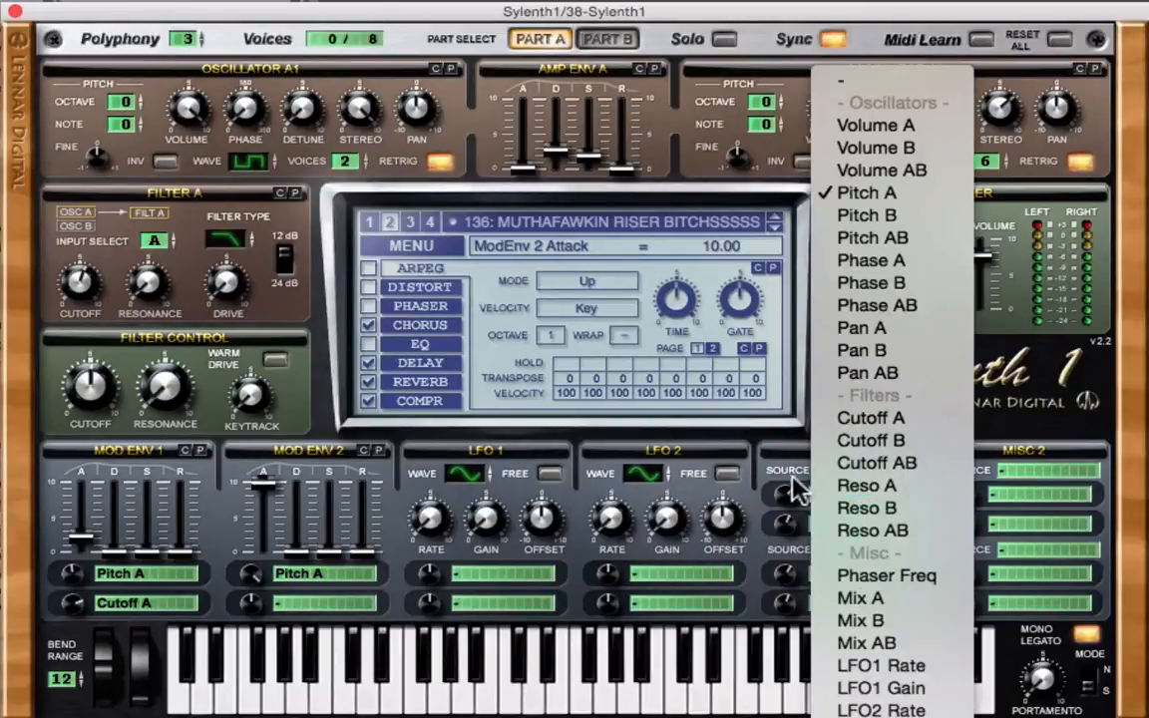
left_click(798, 485)
left_click(784, 493)
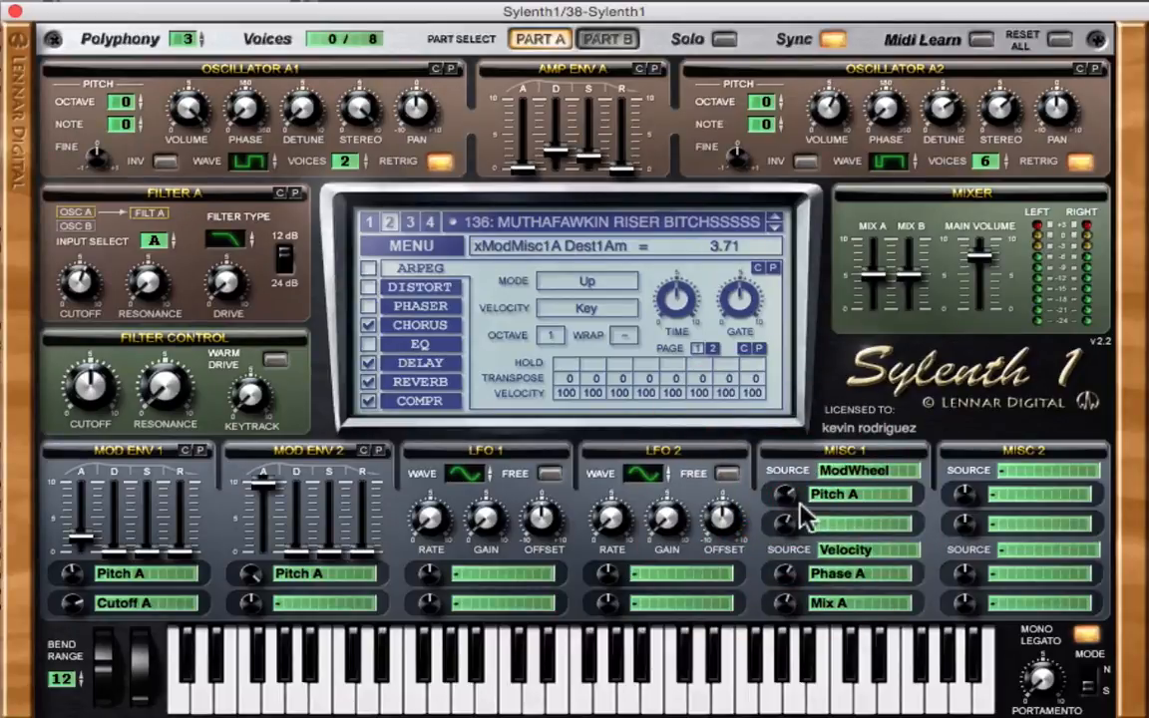
left_click(848, 550)
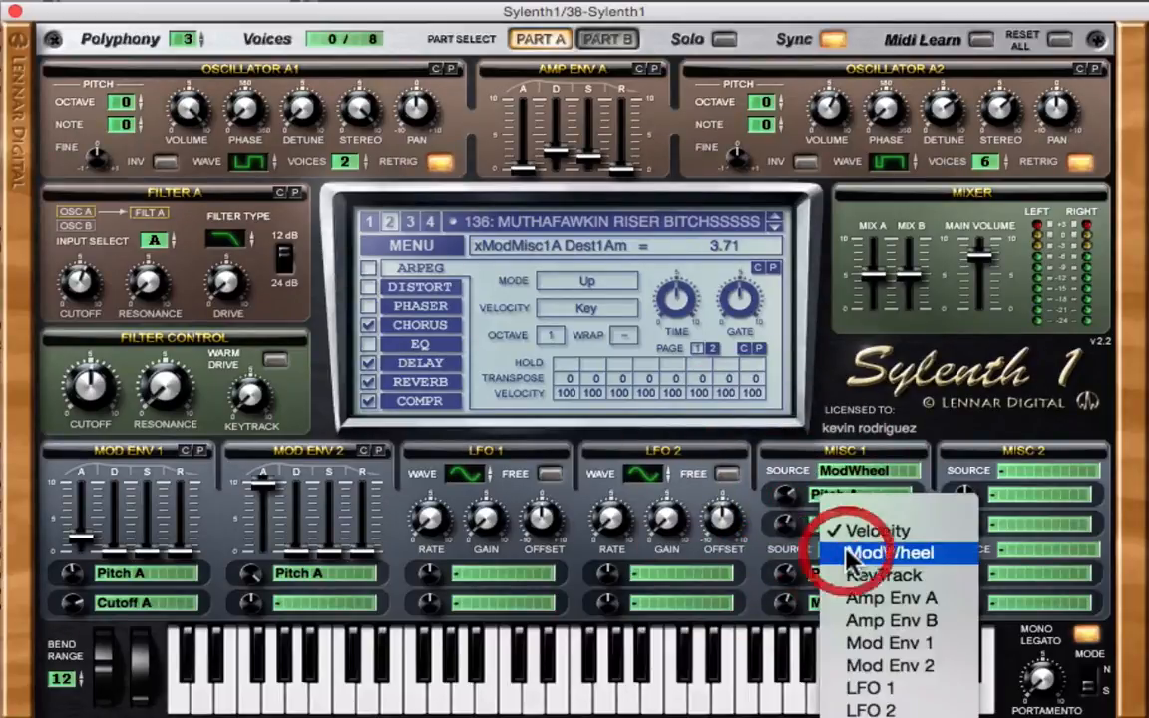
left_click(791, 553)
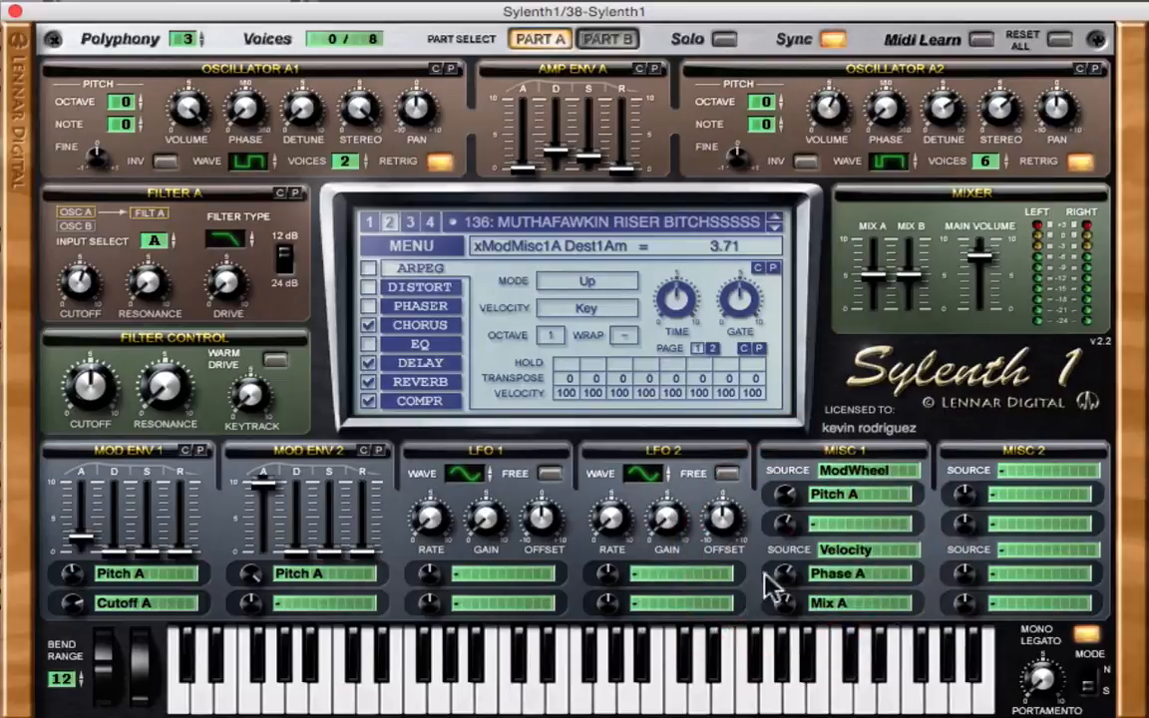
left_click(864, 551)
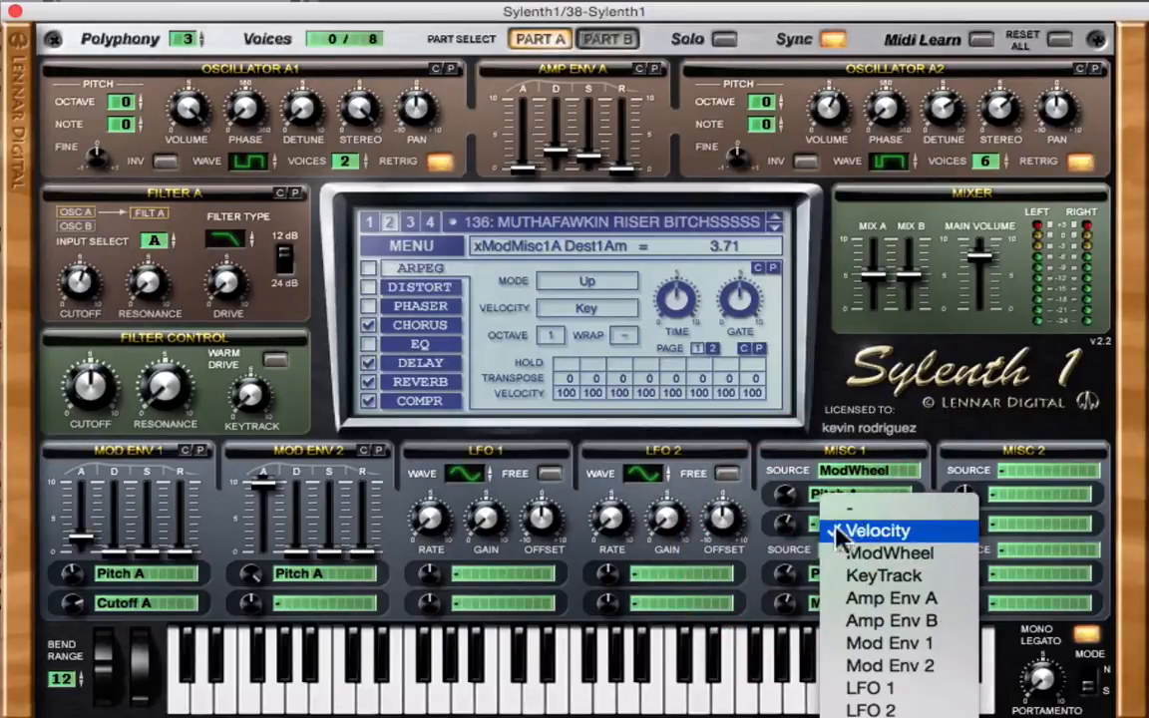
left_click(779, 549)
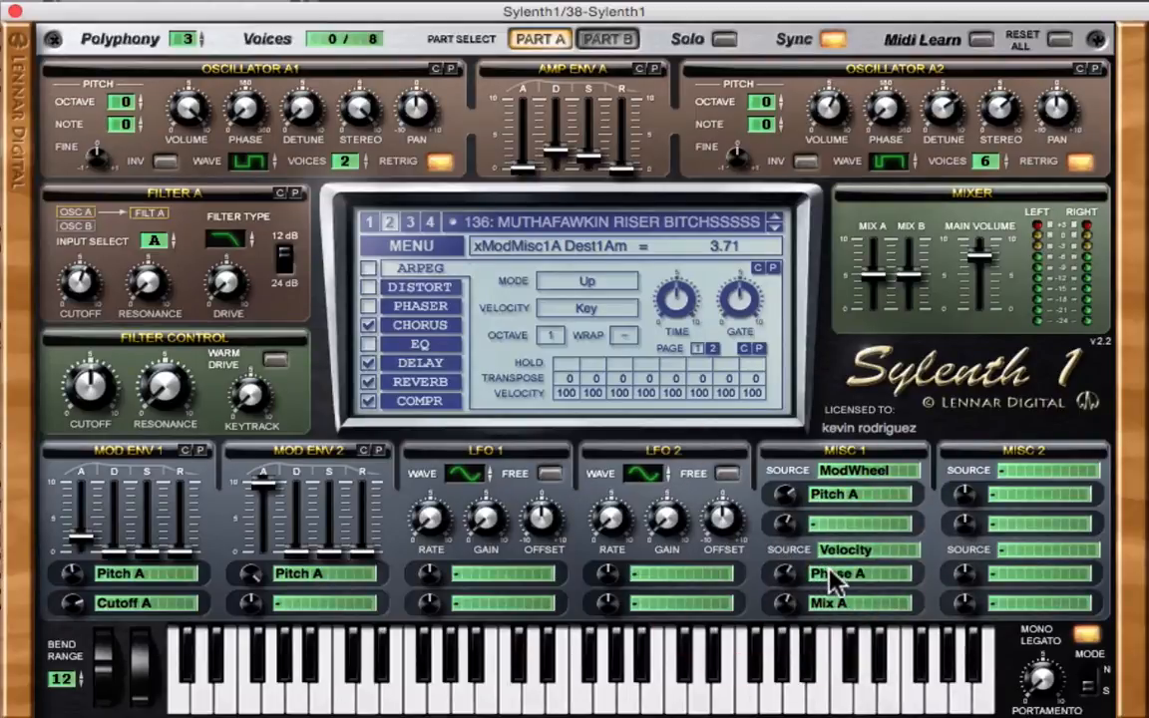
Examine both destinations of the Velocity slot in Misc 1 and their modulation amounts.
left_click(831, 579)
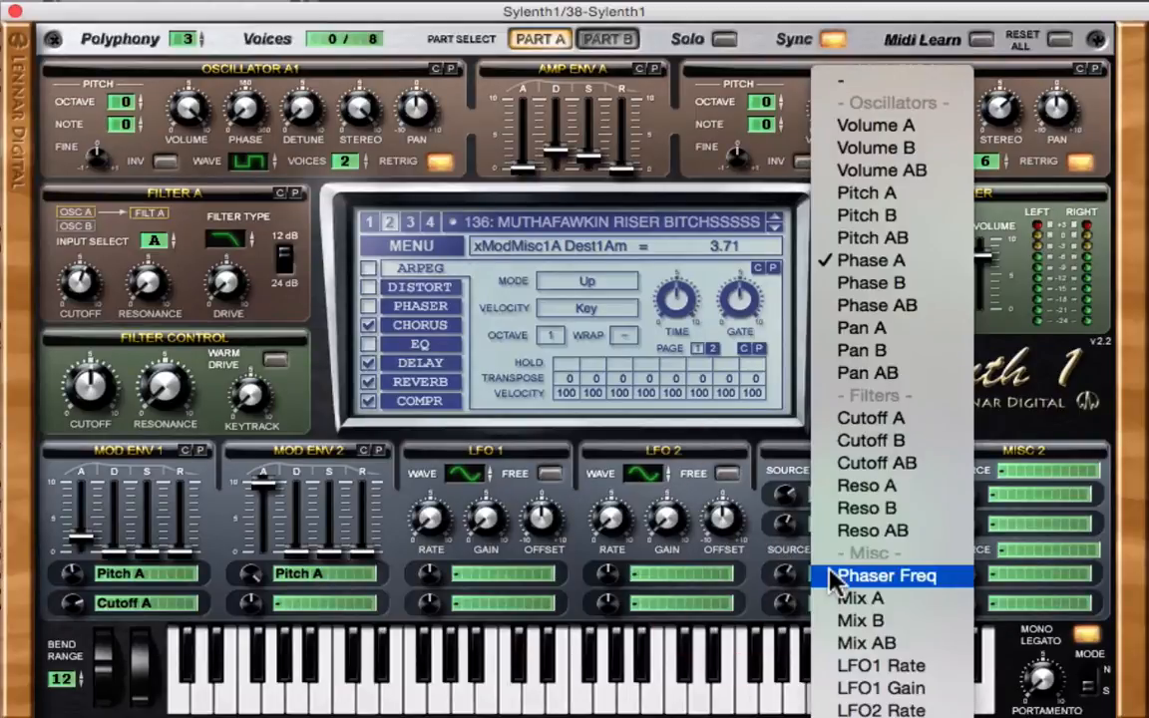
left_click(758, 571)
left_click(846, 605)
left_click(727, 596)
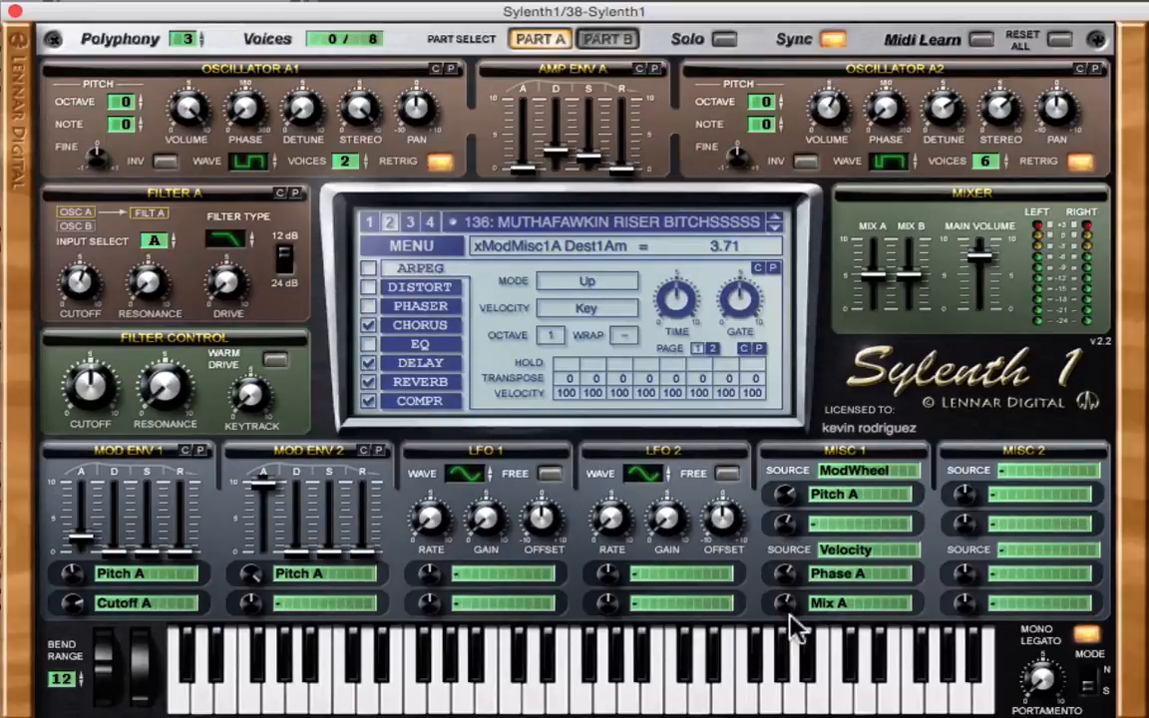
mouse_move(788, 604)
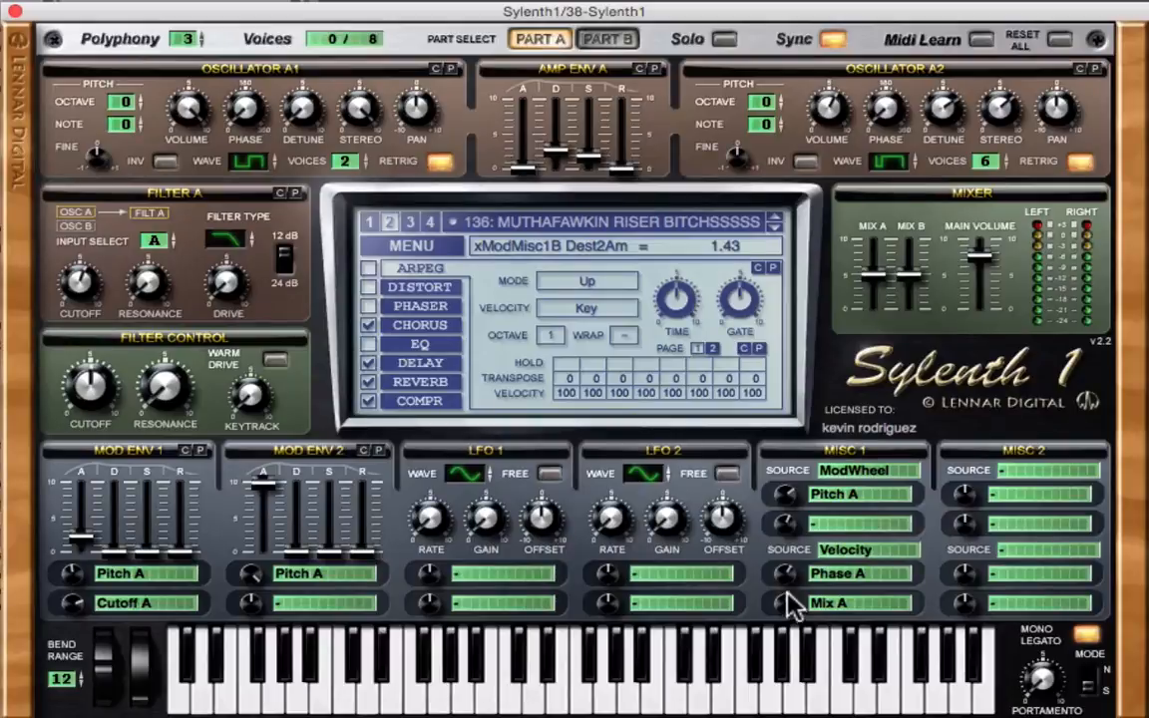
mouse_move(786, 574)
Show the chorus settings, switch the chorus off to hear the difference, and turn it back on.
left_click(411, 327)
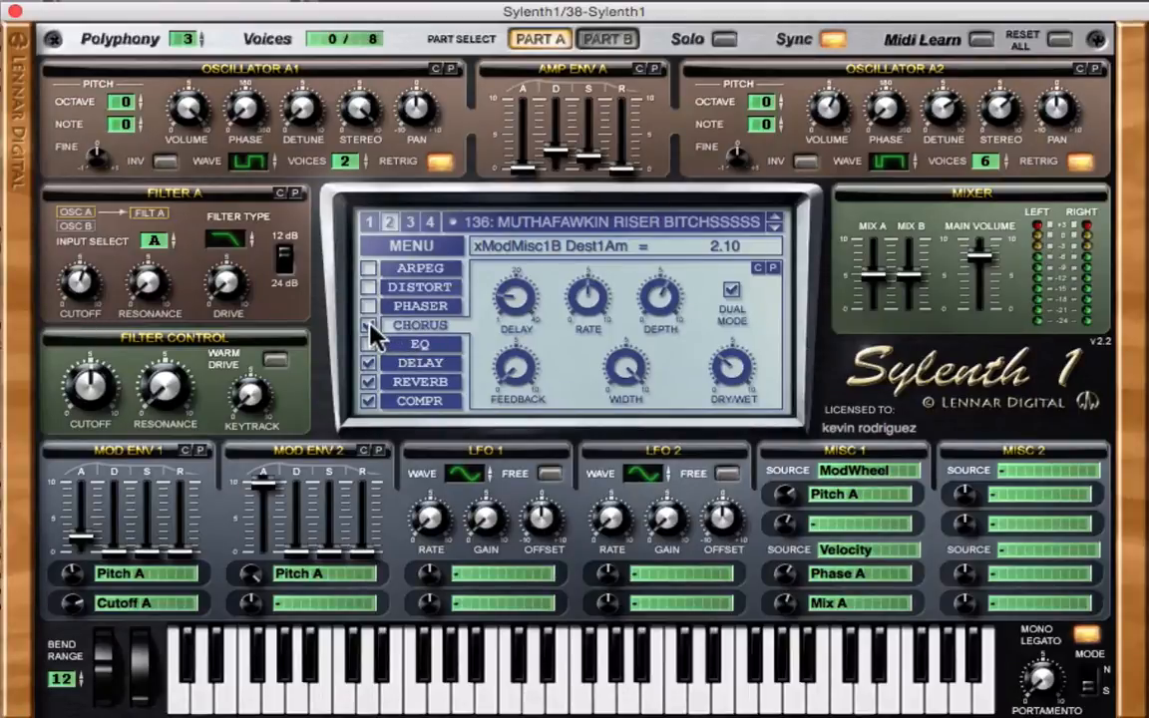
left_click(370, 332)
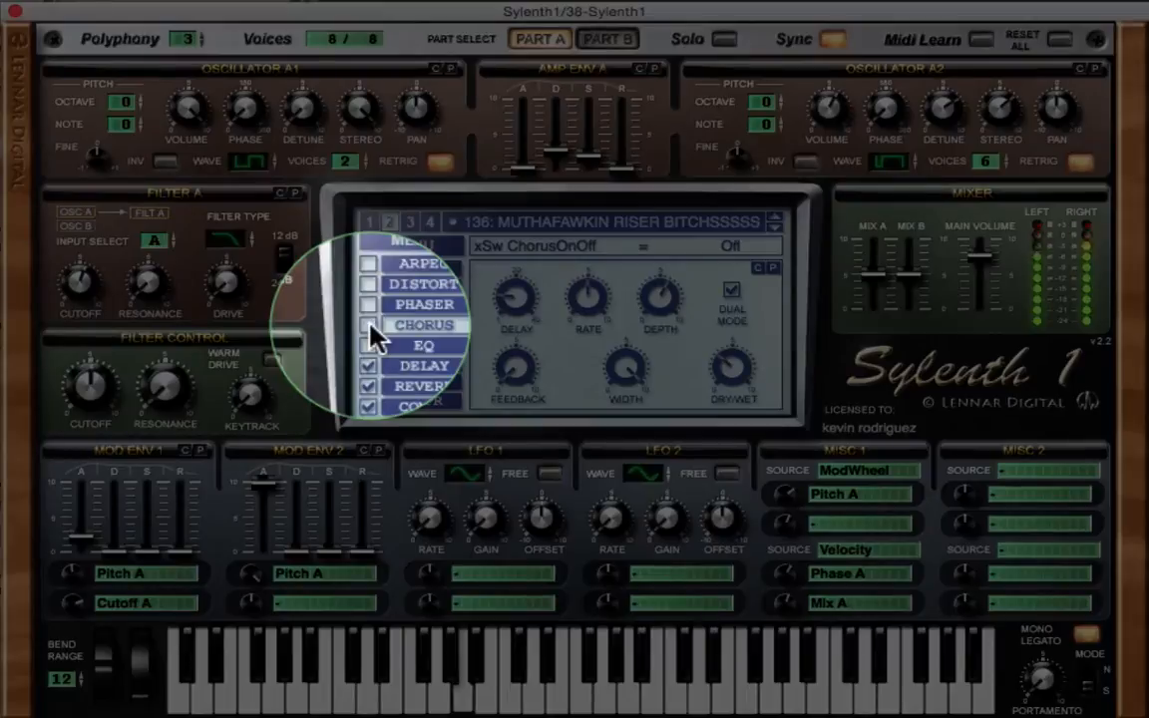
left_click(370, 328)
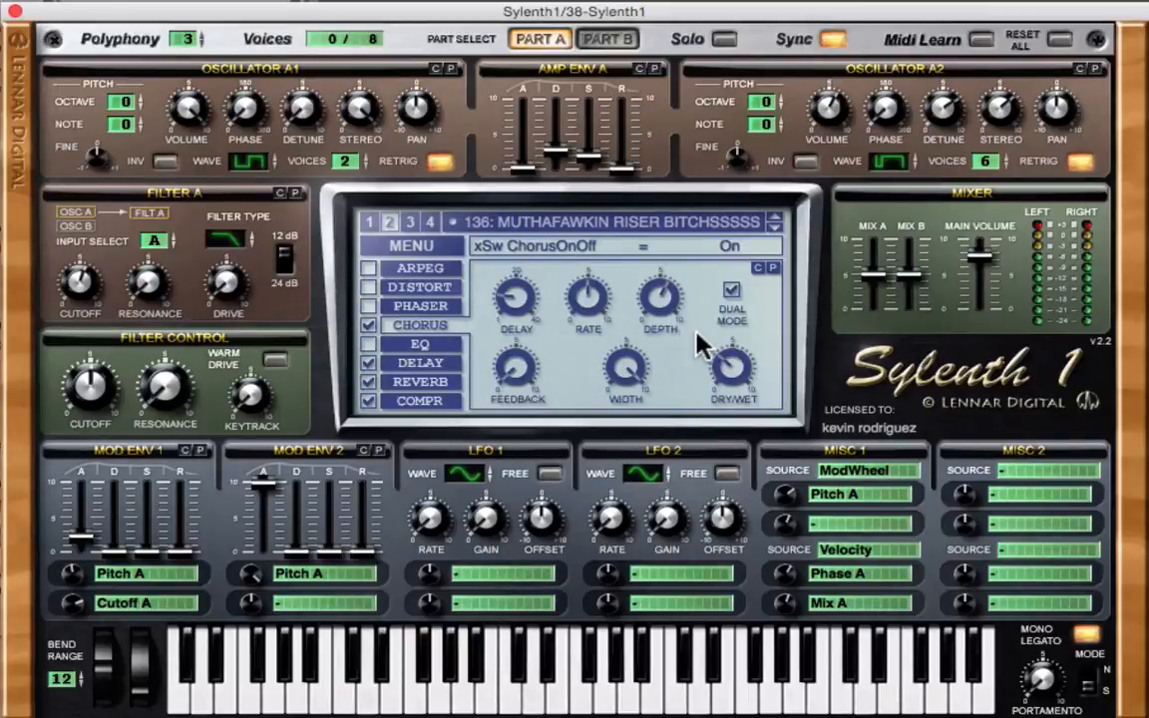
Check the chorus effect's delay, rate, depth and dry/wet values.
left_click(518, 297)
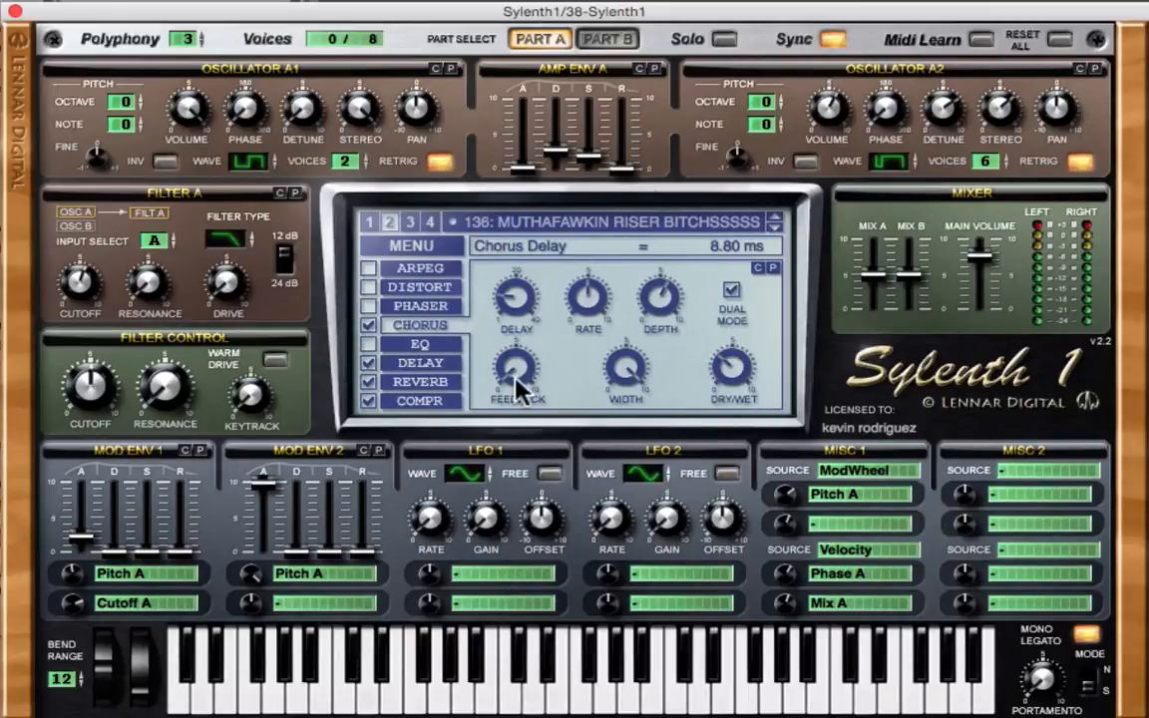
left_click(585, 304)
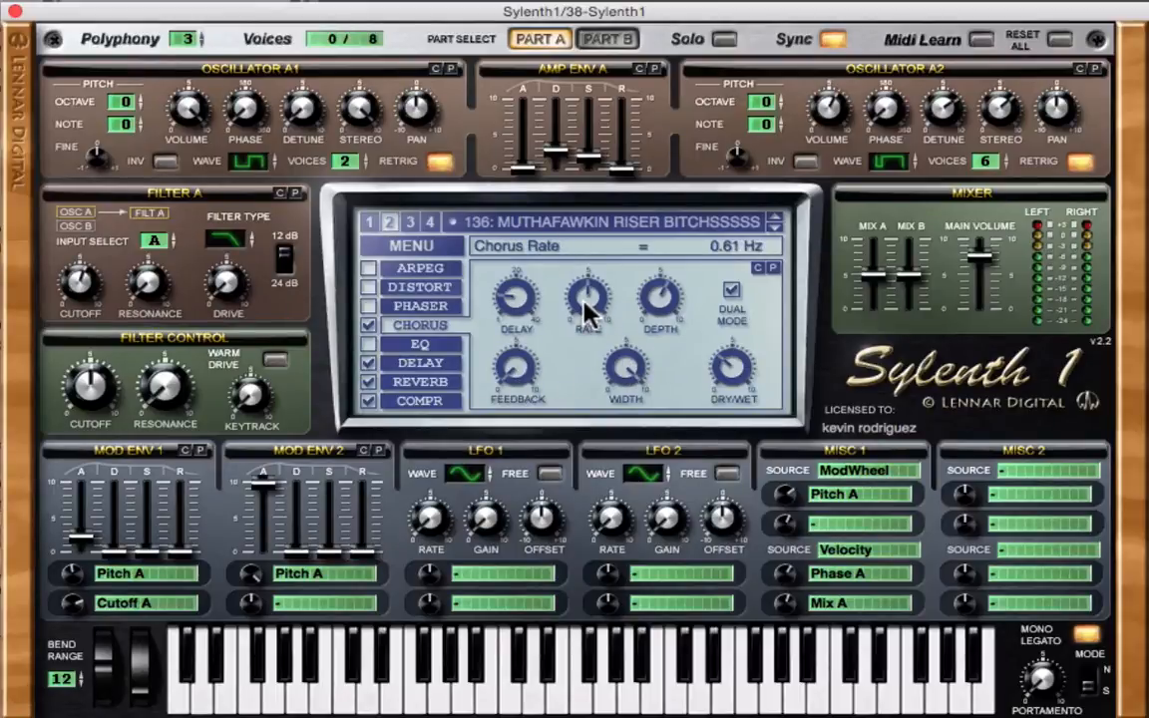
left_click(672, 304)
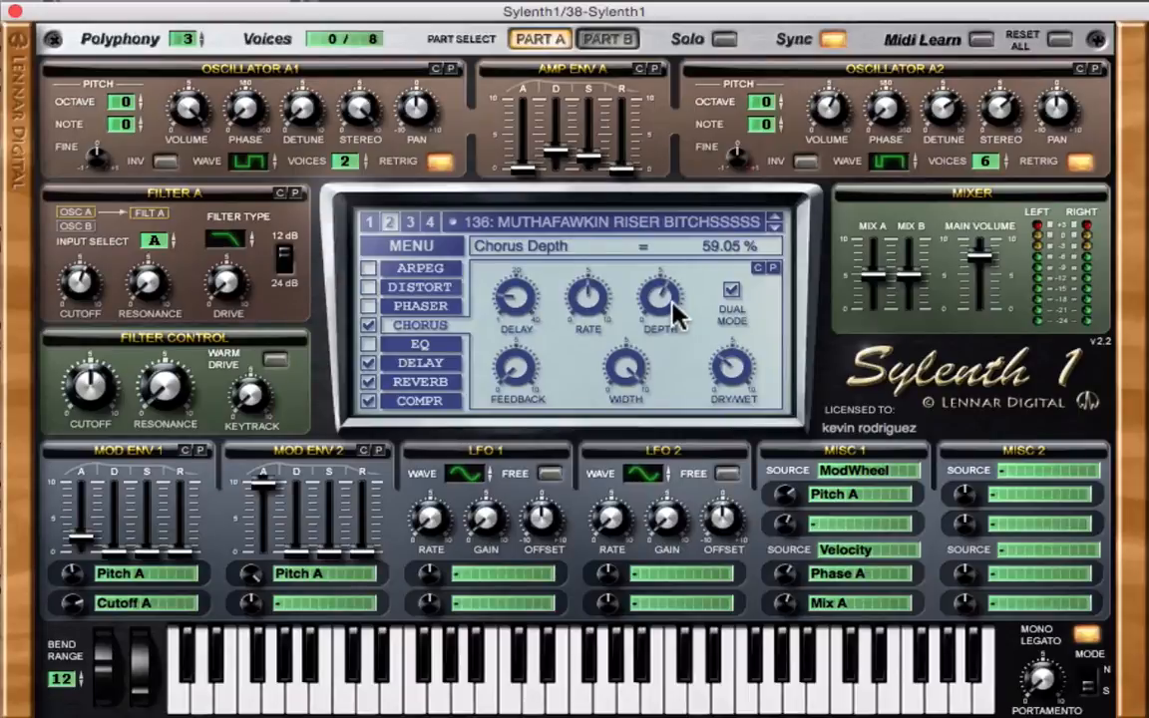
left_click(726, 373)
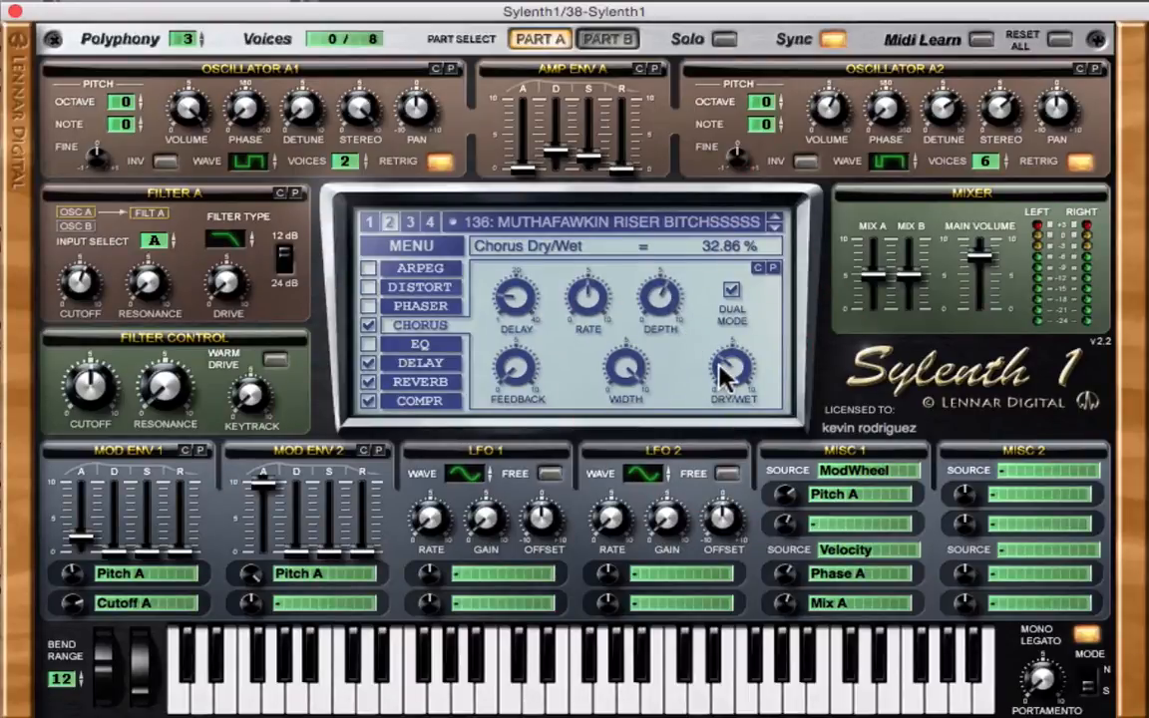
Show the delay effect's settings and check its dry/wet mix and its left and right delay times.
left_click(412, 365)
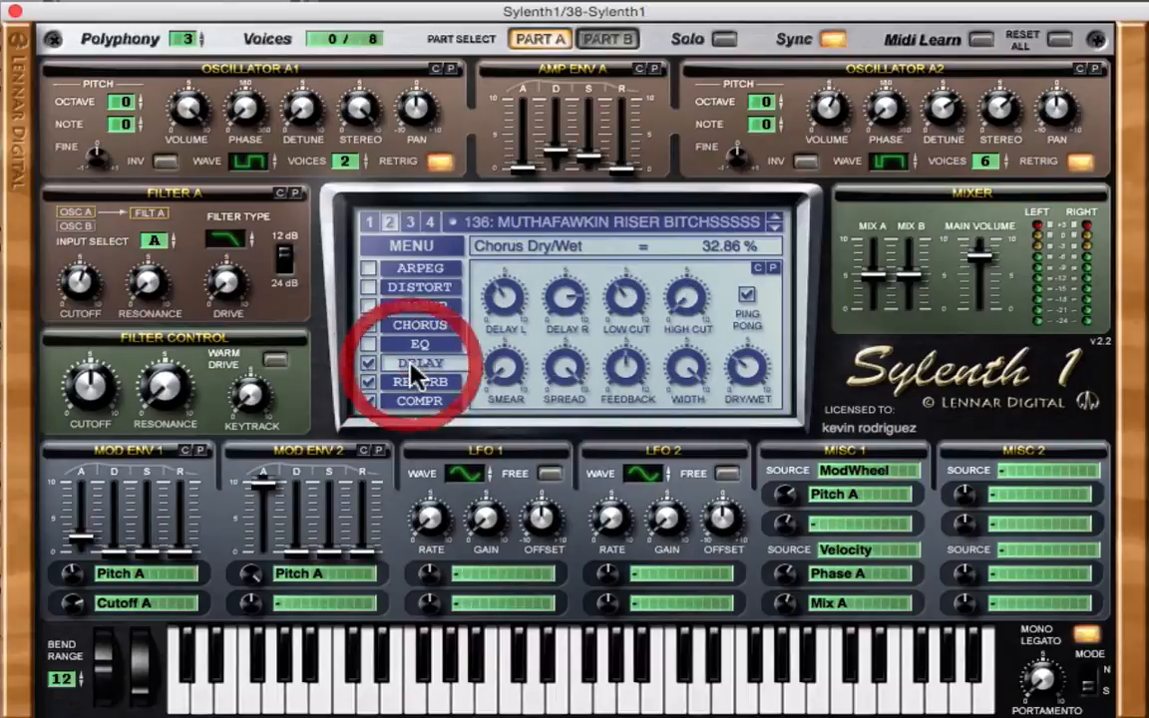
left_click(410, 385)
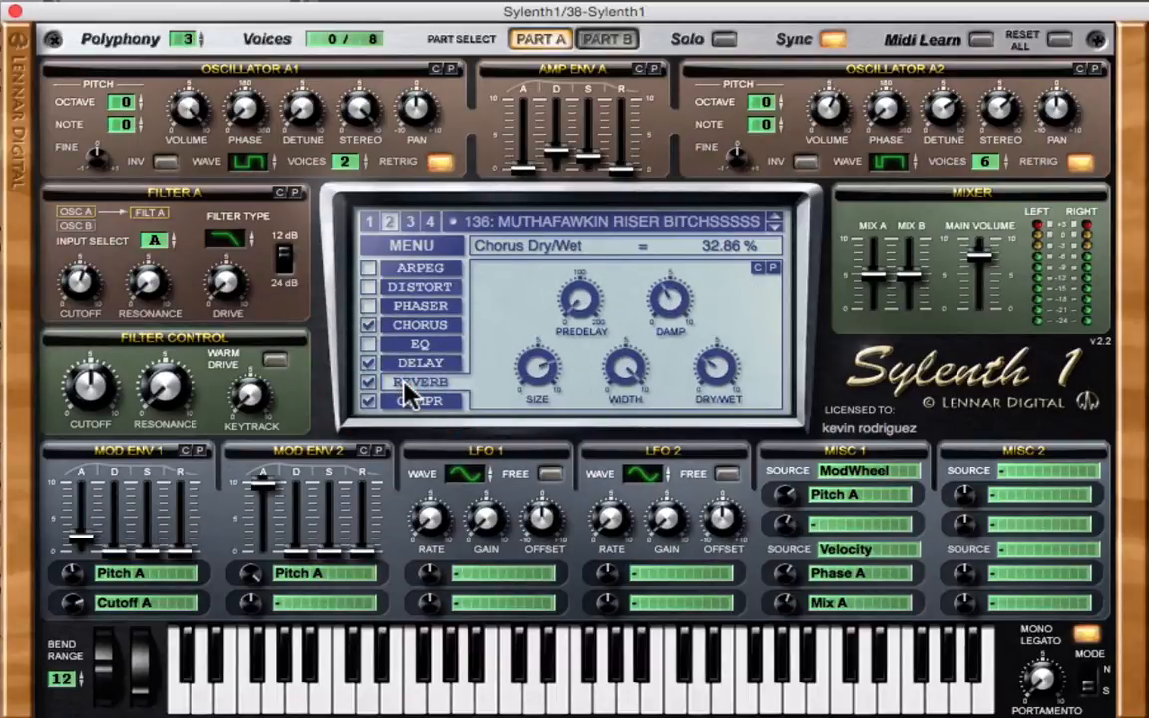
left_click(418, 363)
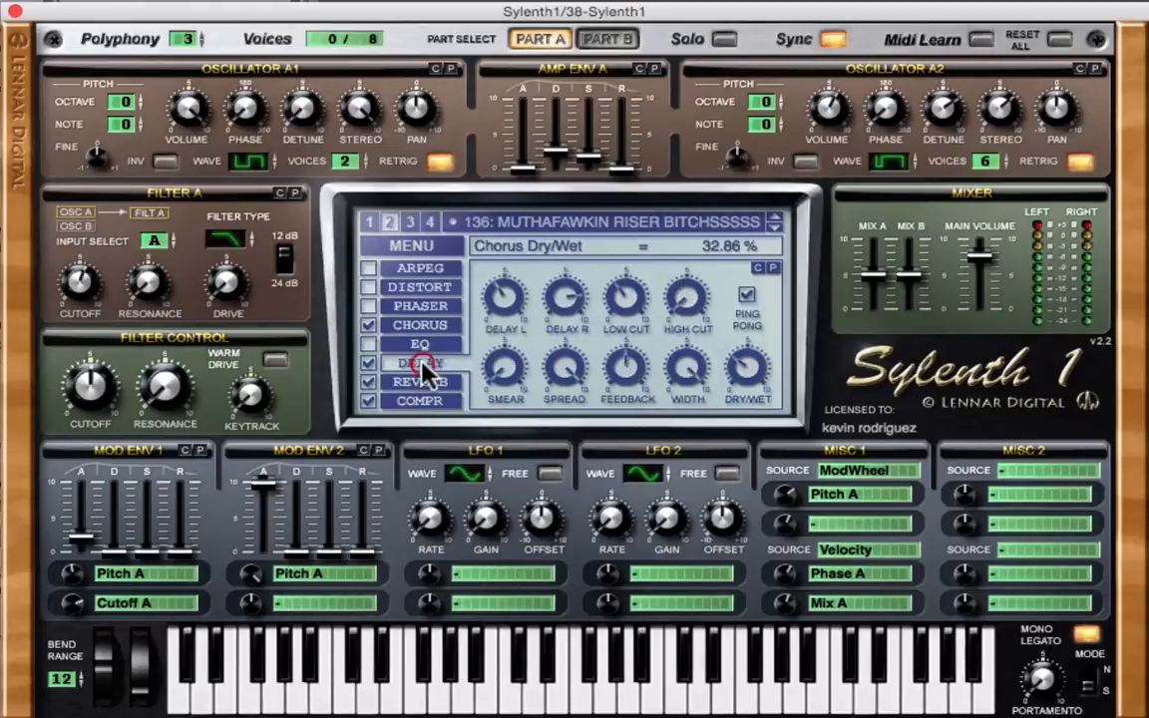
left_click(750, 373)
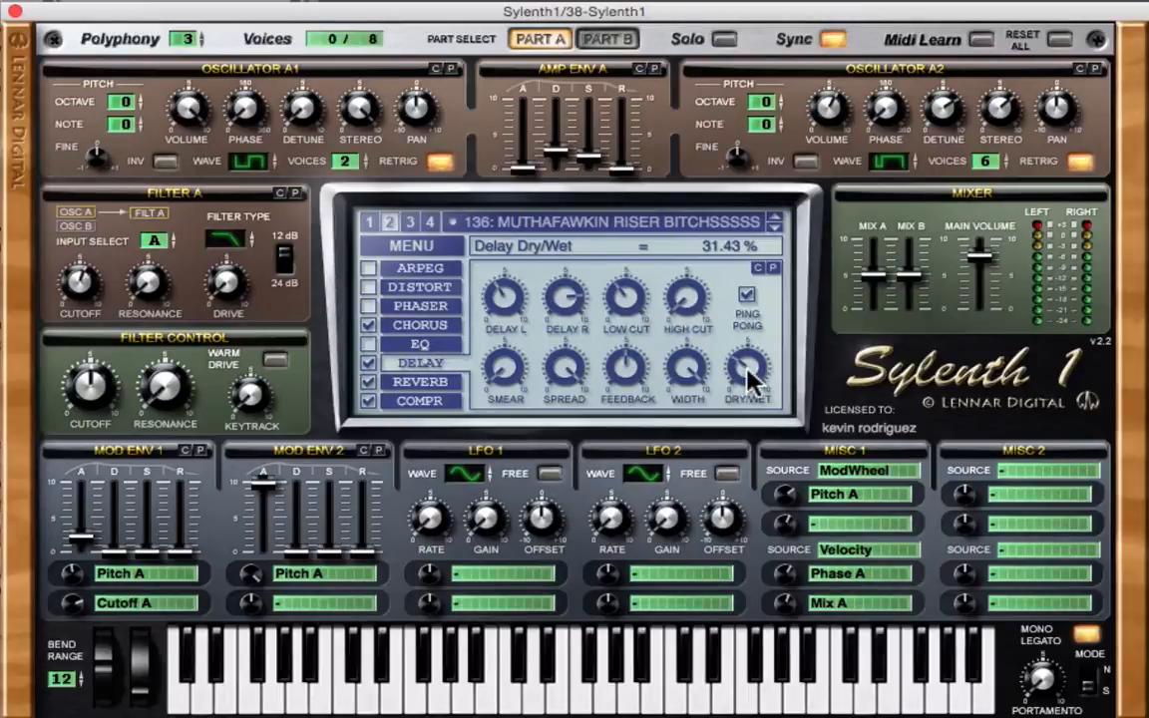
left_click(750, 369)
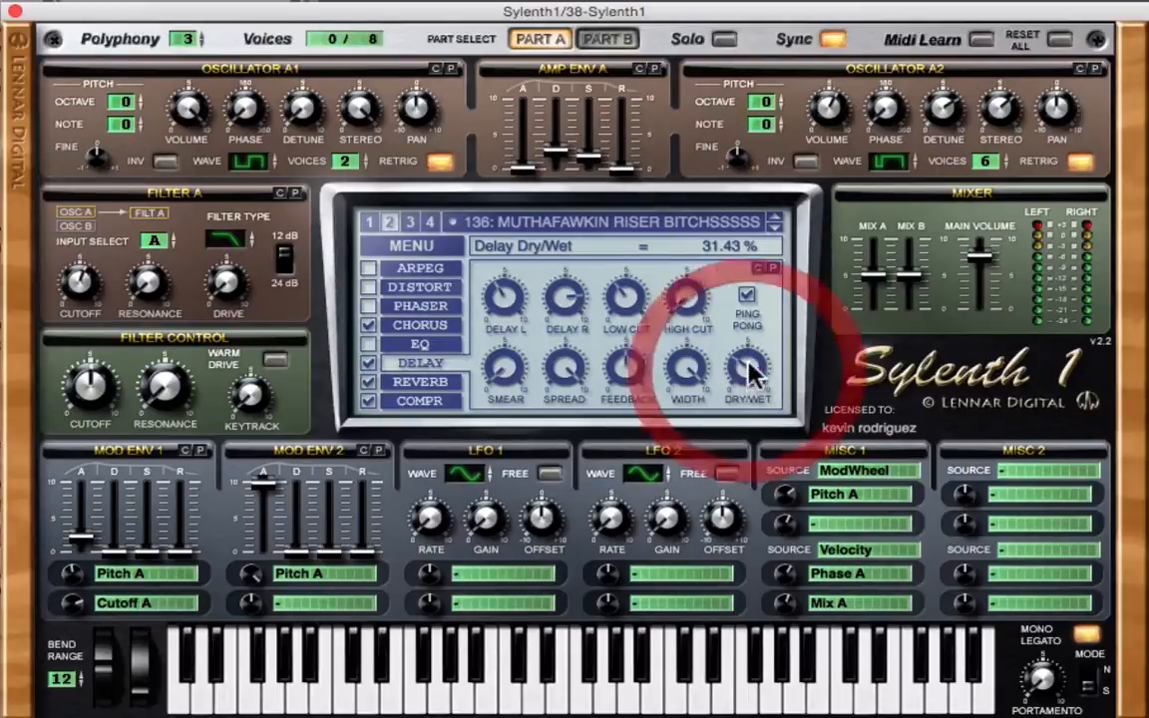
left_click(513, 298)
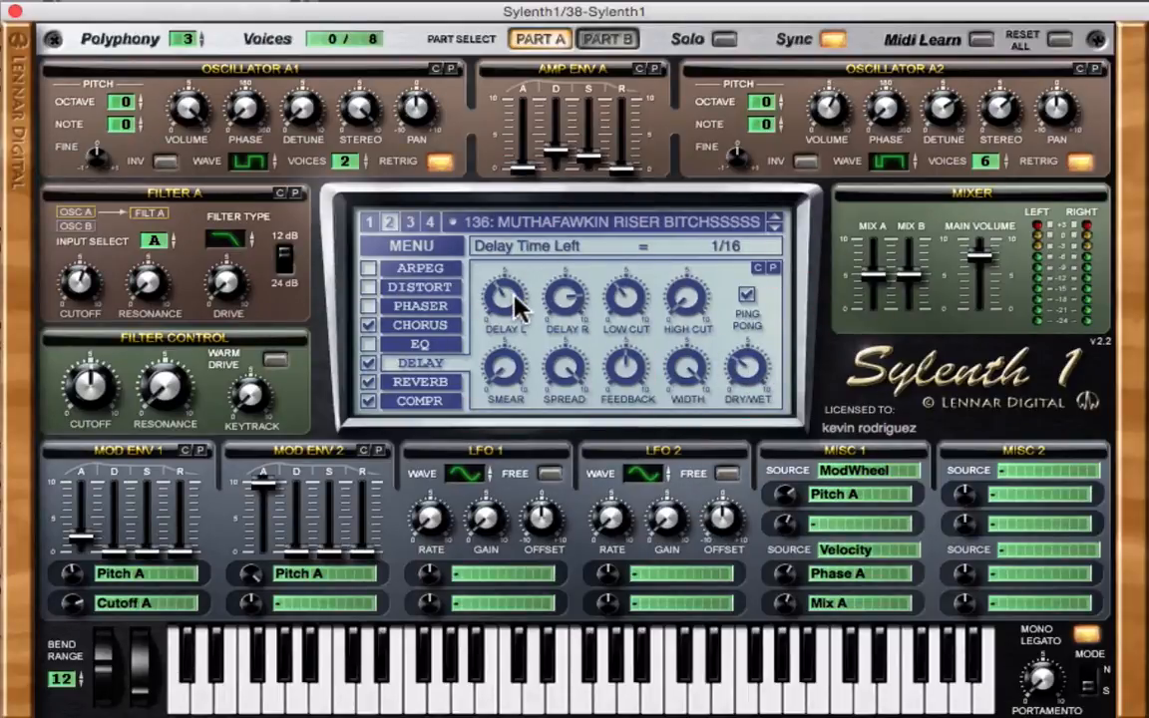
left_click(549, 294)
Set the delay effect's low cut to 104.48 Hz and check its width.
left_click(624, 305)
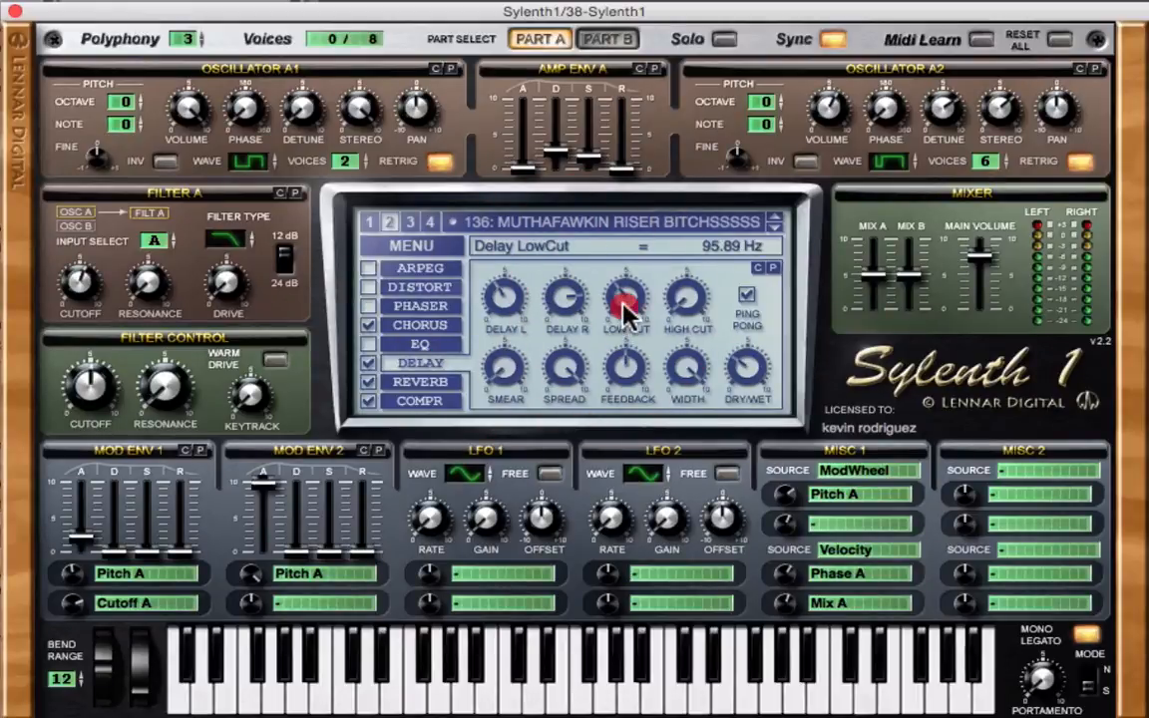
left_click_drag(623, 309, 624, 301)
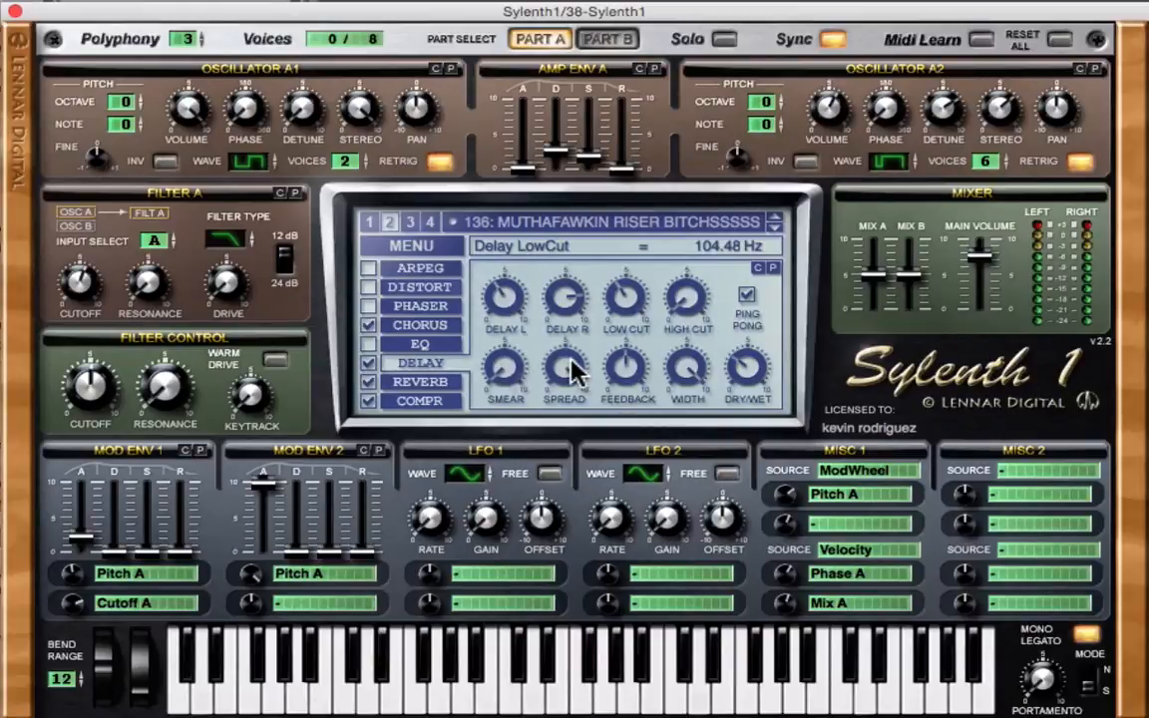
left_click(694, 361)
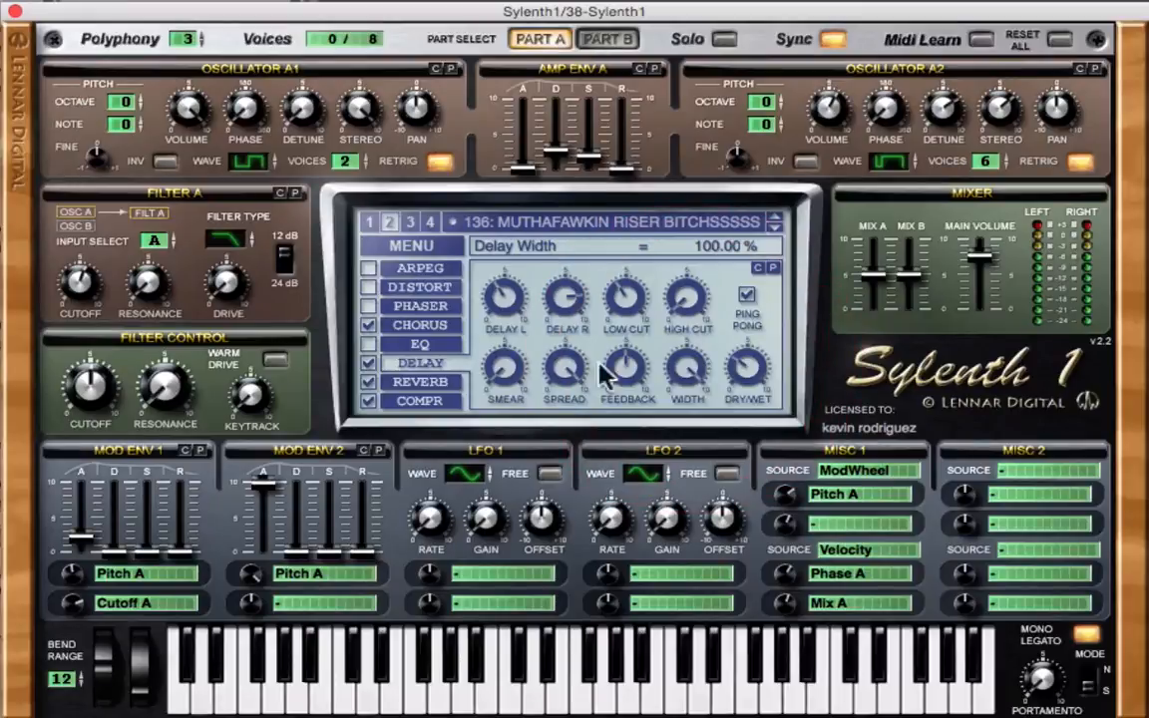
Show the reverb settings and check the dry/wet mix, damp, size and width.
left_click(434, 382)
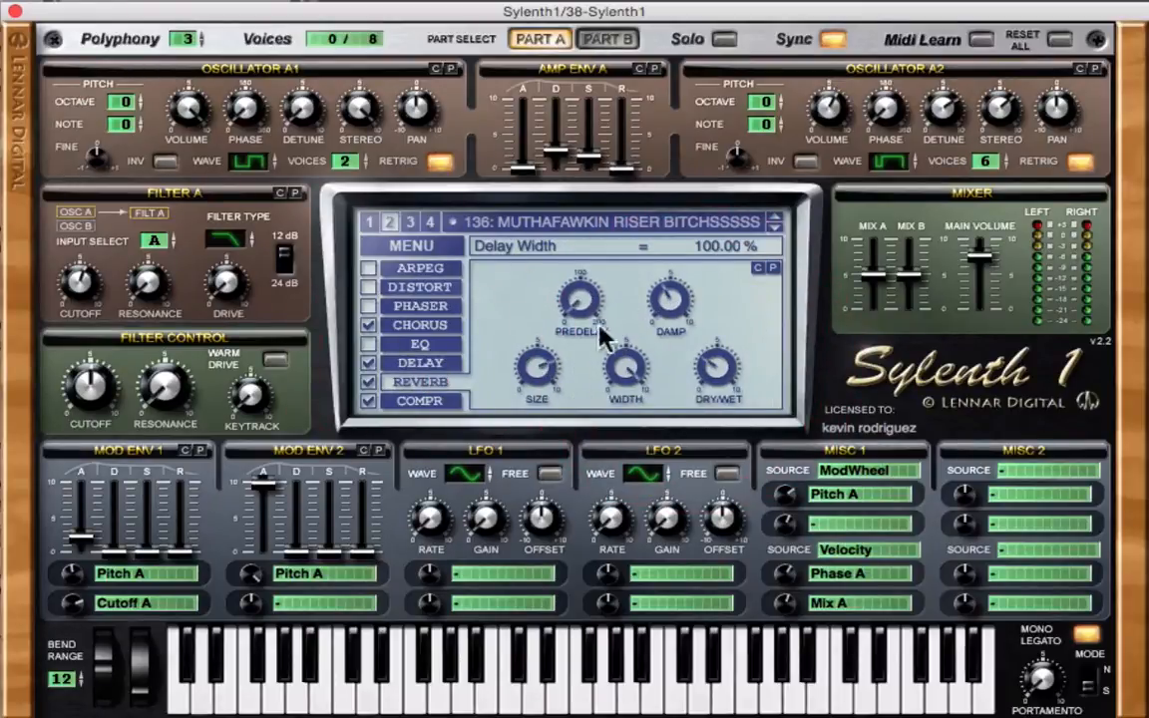
left_click(710, 372)
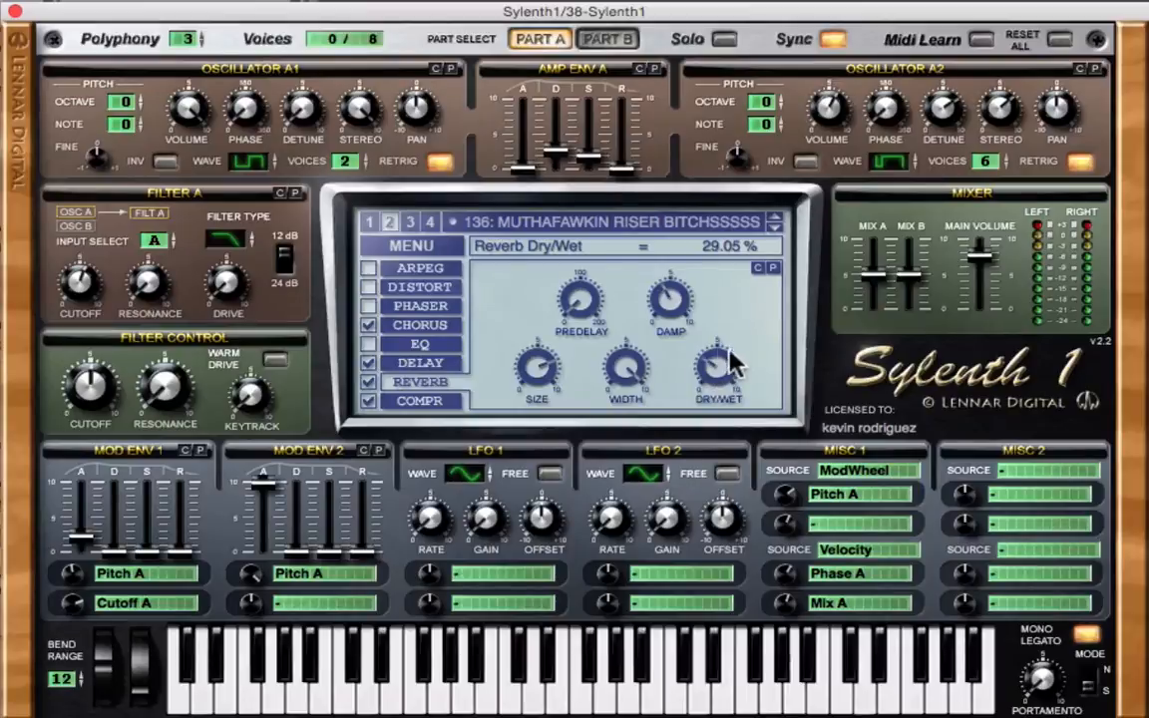
left_click(680, 303)
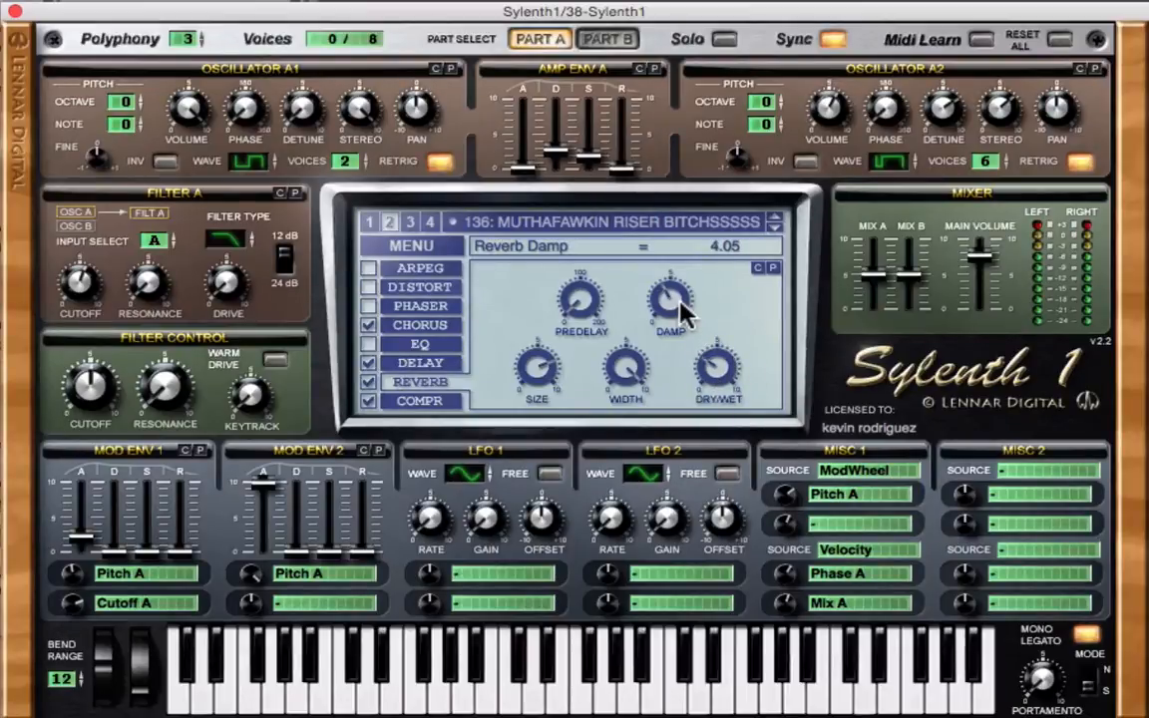
left_click(527, 369)
left_click(622, 361)
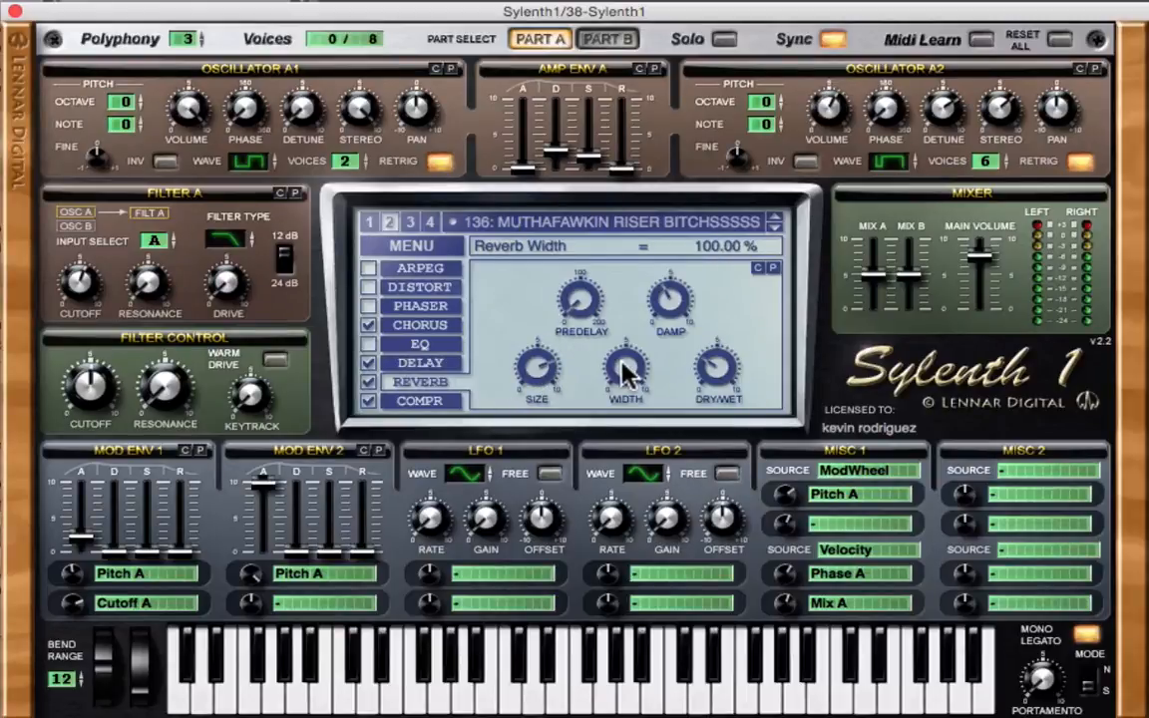
Switch the compressor off and back on to compare the sound.
left_click(377, 403)
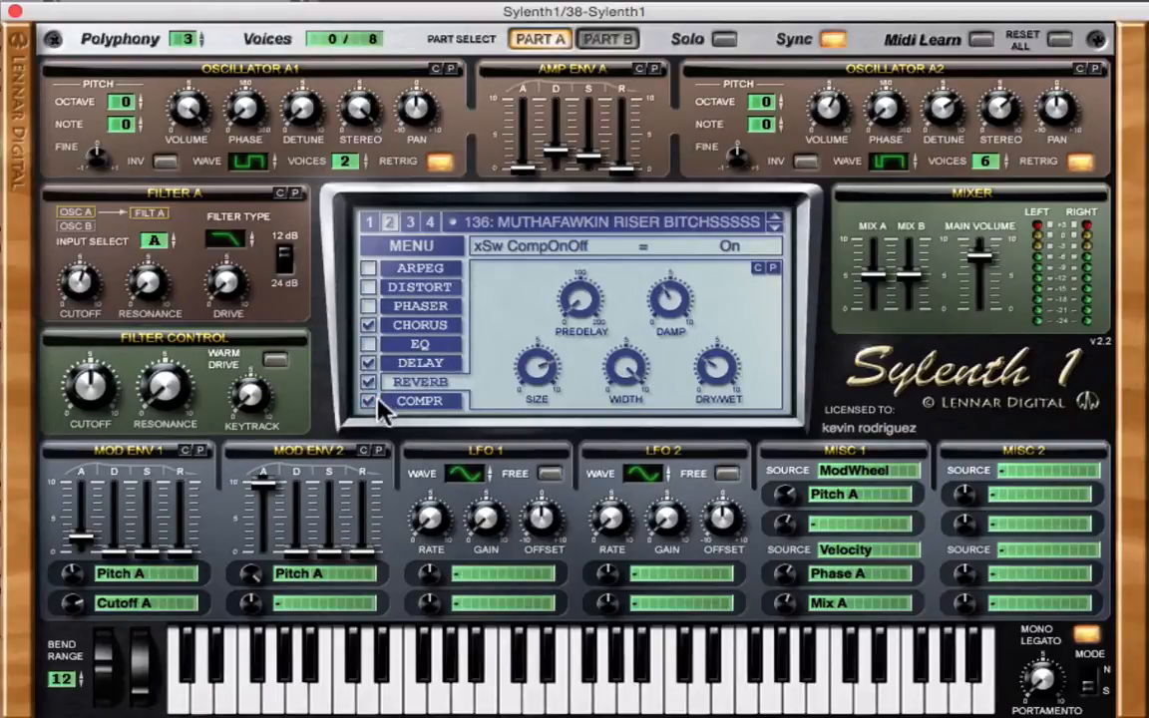
left_click(365, 399)
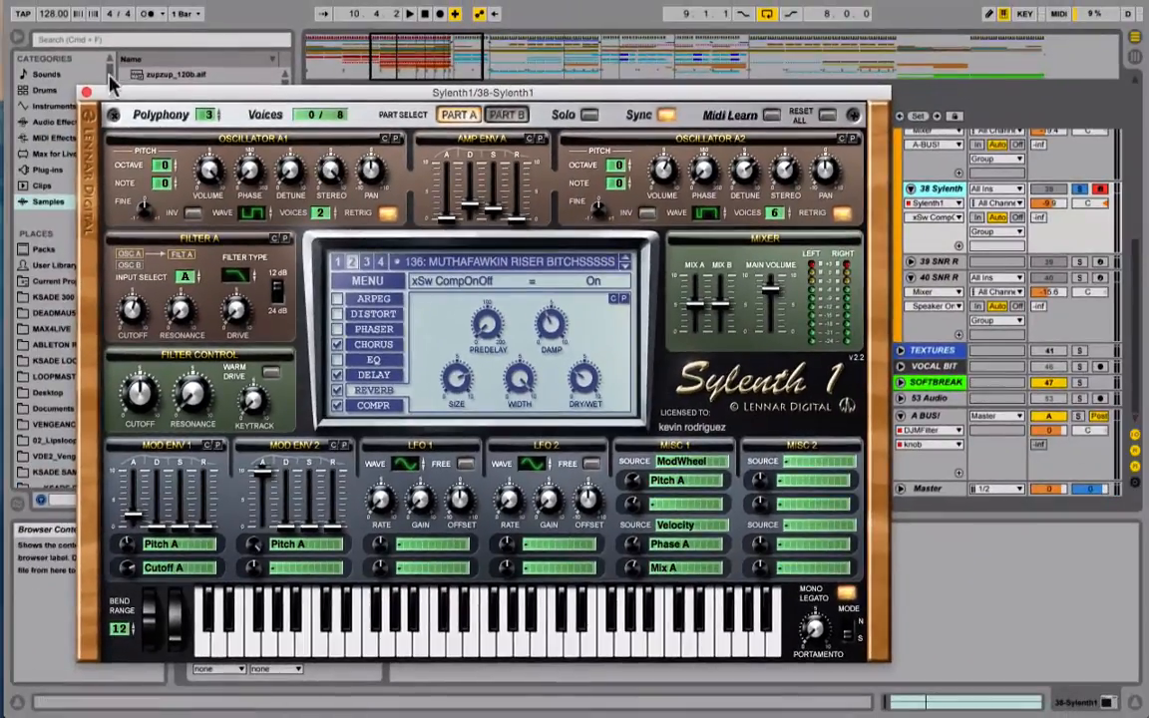
Return to Ableton Live, show the Sylenth1 device's parameters and enable its Configure mode.
left_click(15, 11)
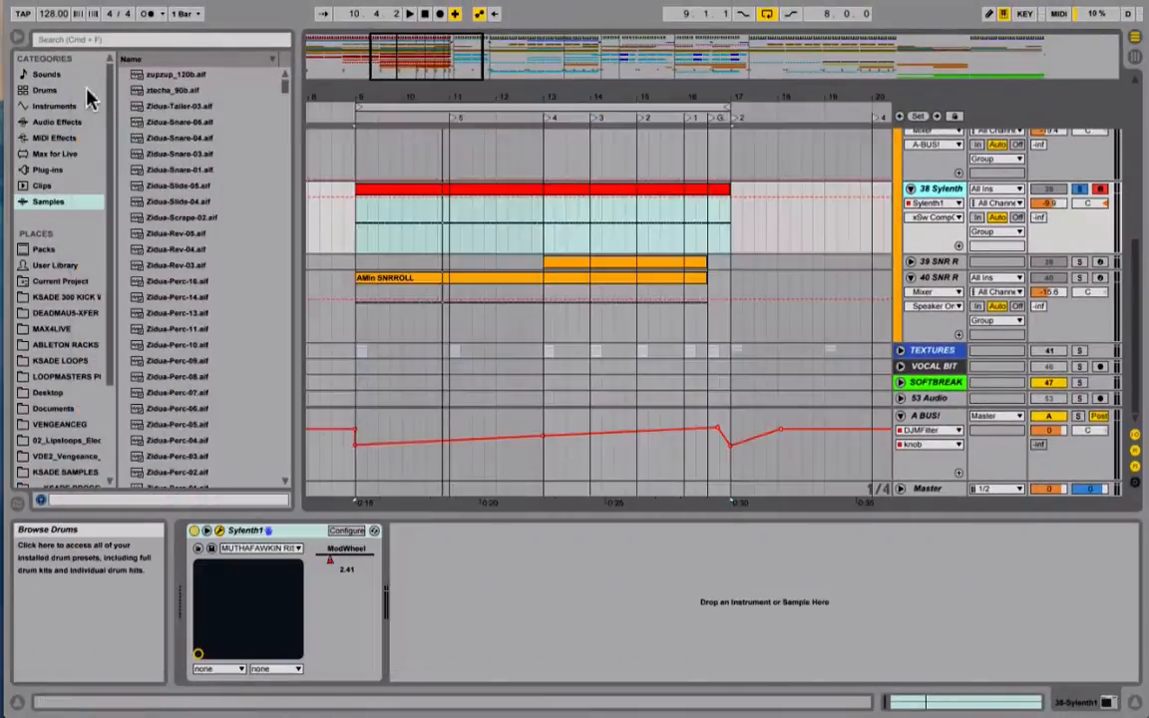
left_click(208, 531)
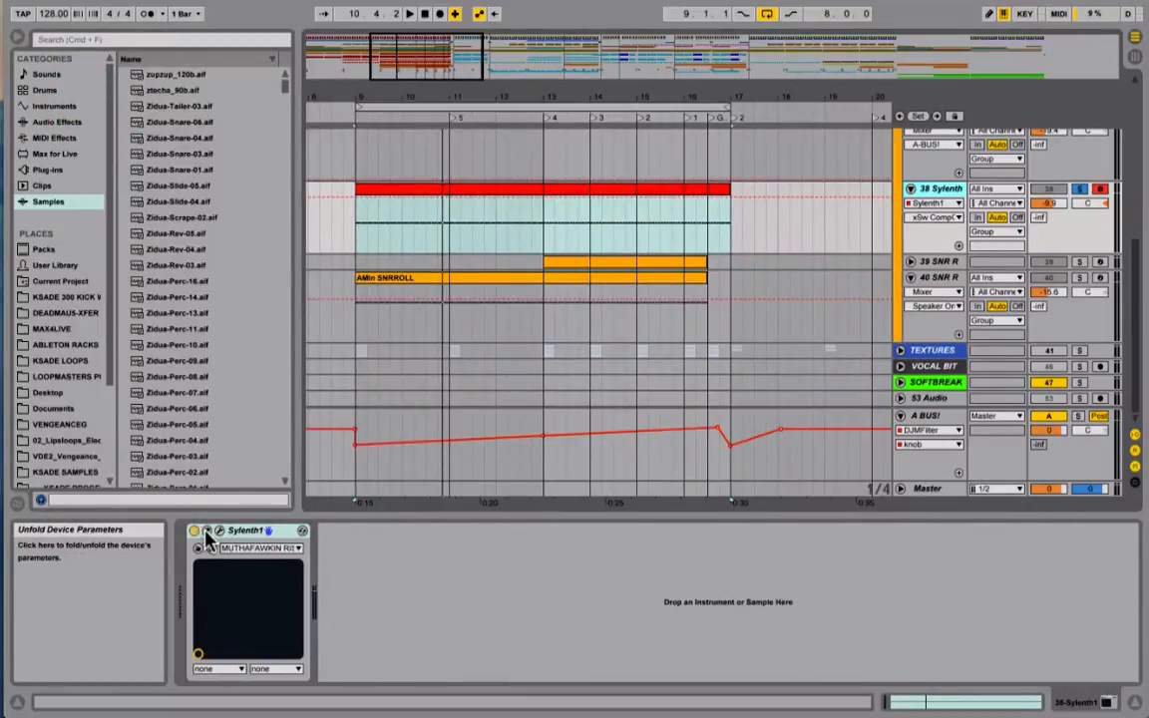
left_click(208, 532)
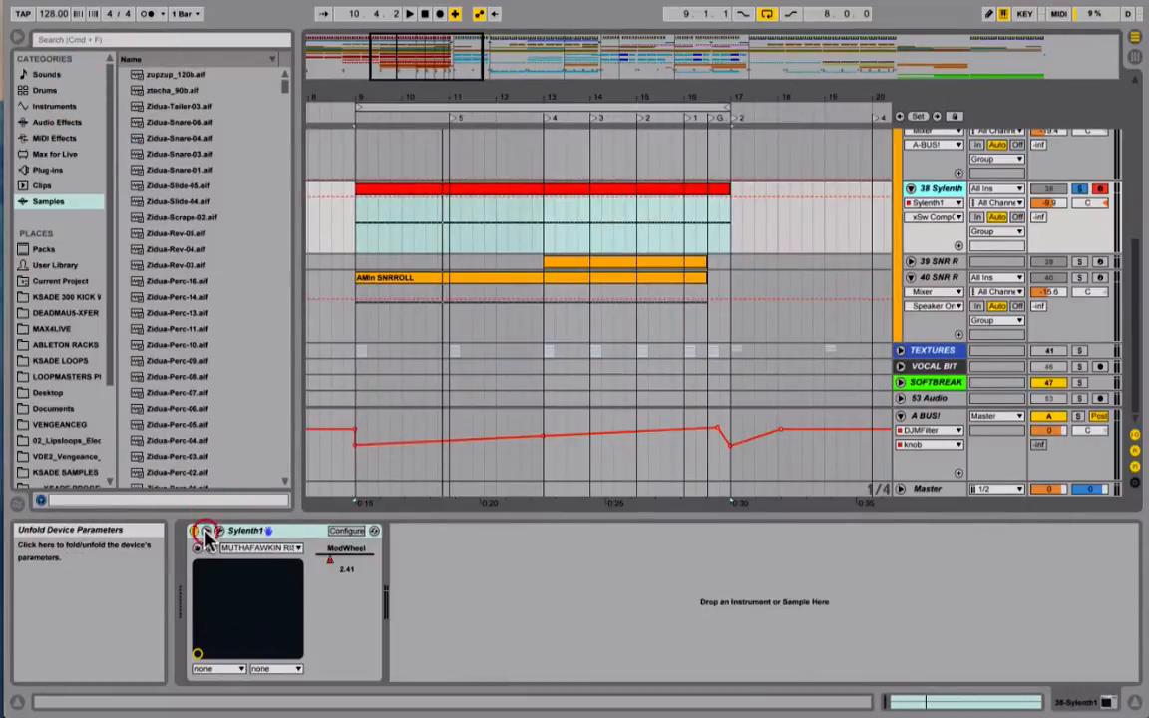
left_click(347, 533)
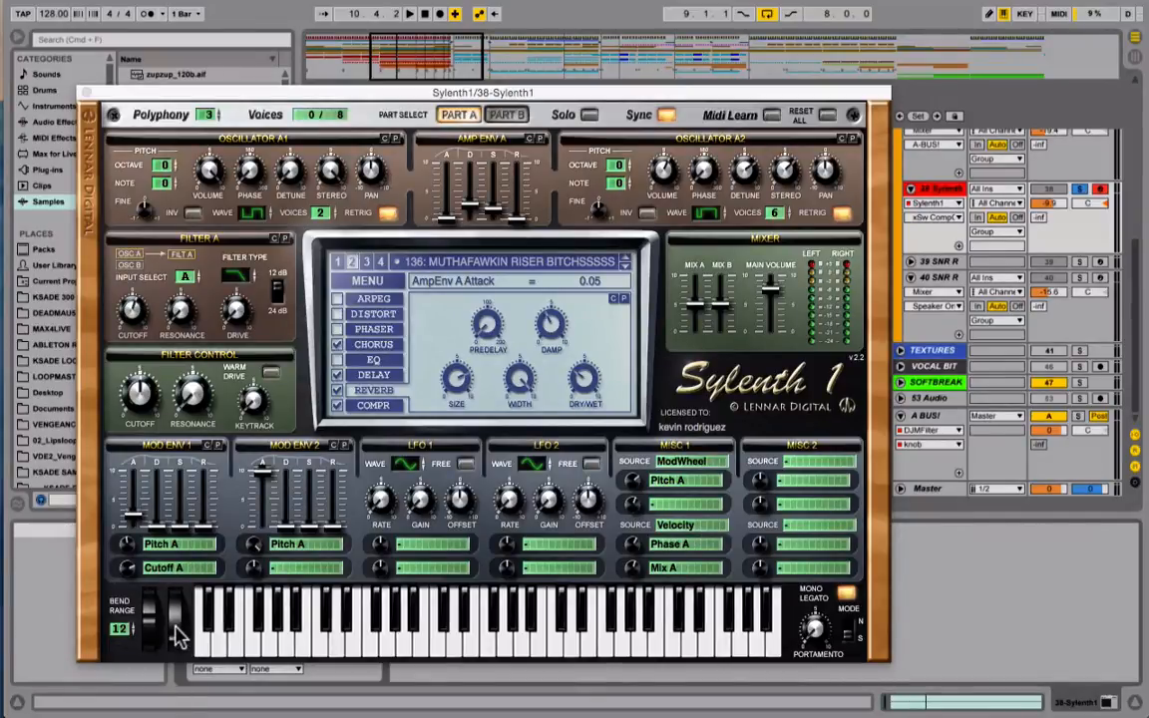
Add Sylenth1's mod wheel to the device's configured parameters, close the plug-in window and leave Configure mode.
left_click(177, 629)
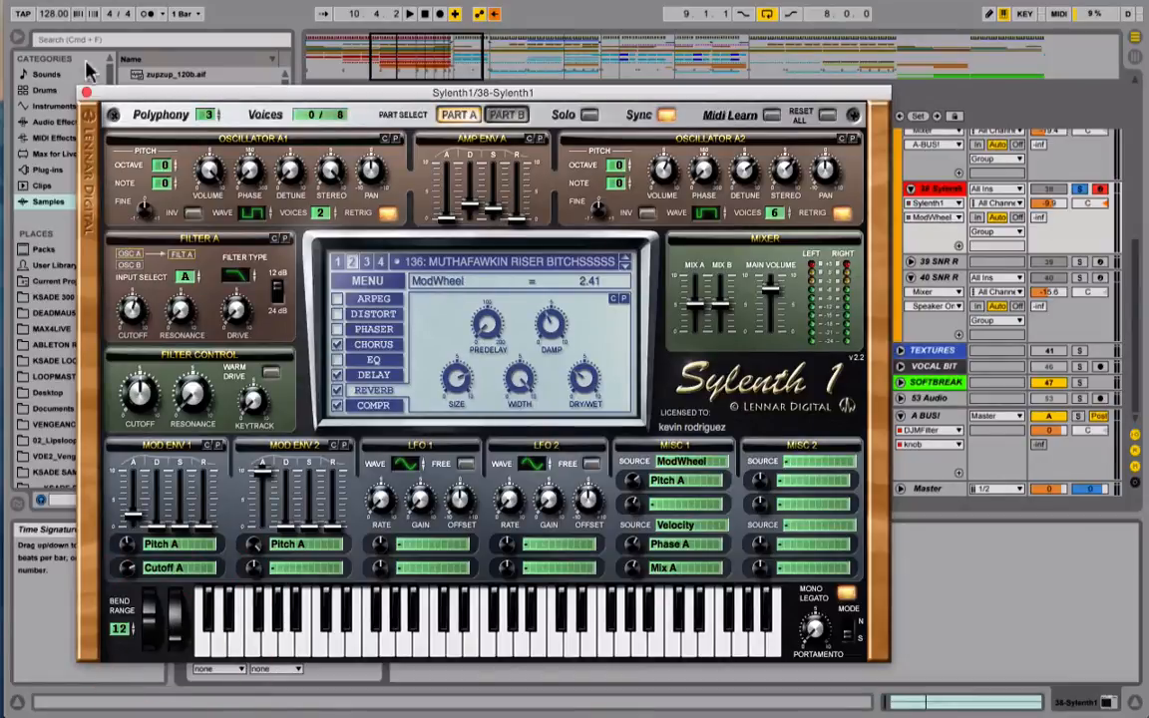
left_click(87, 93)
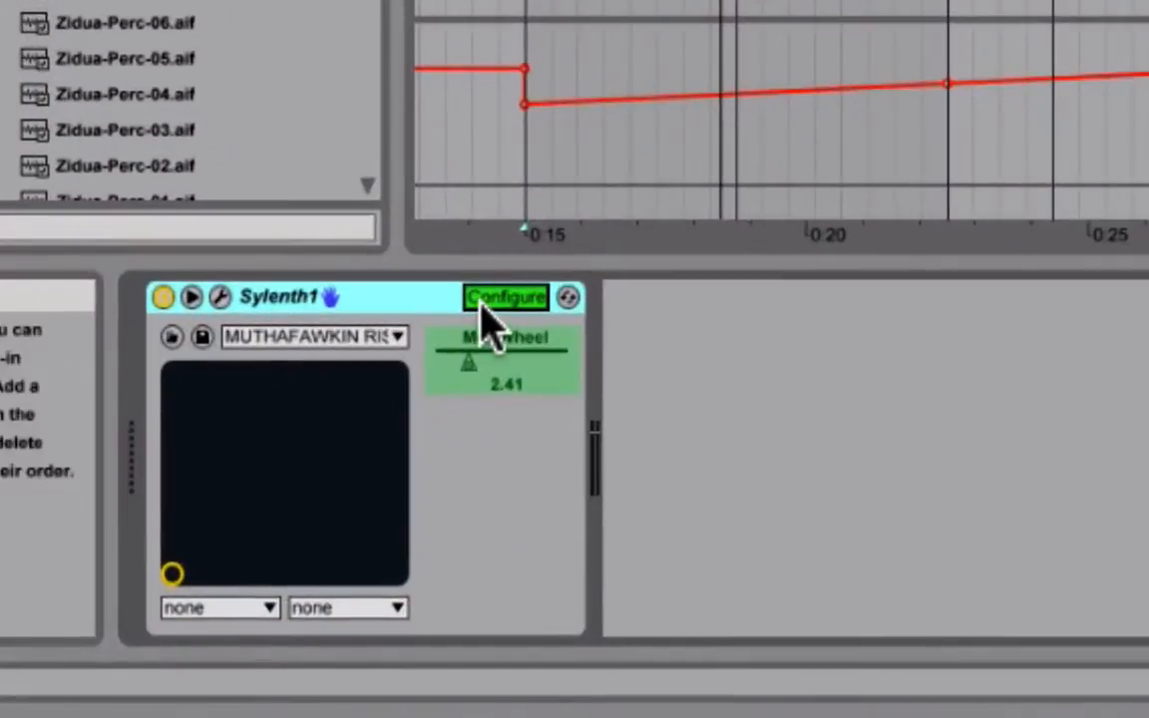
left_click(483, 308)
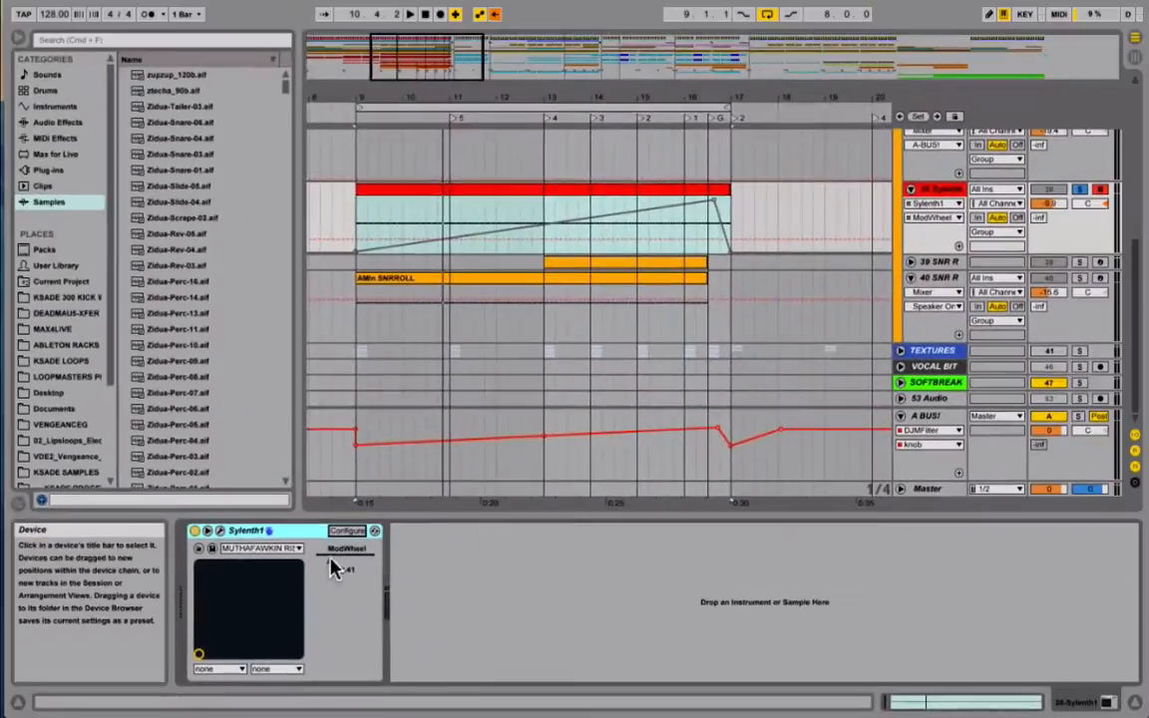
Select the ModWheel parameter to show its automation on the Sylenth1 track and re-enable the overridden automation.
left_click(330, 559)
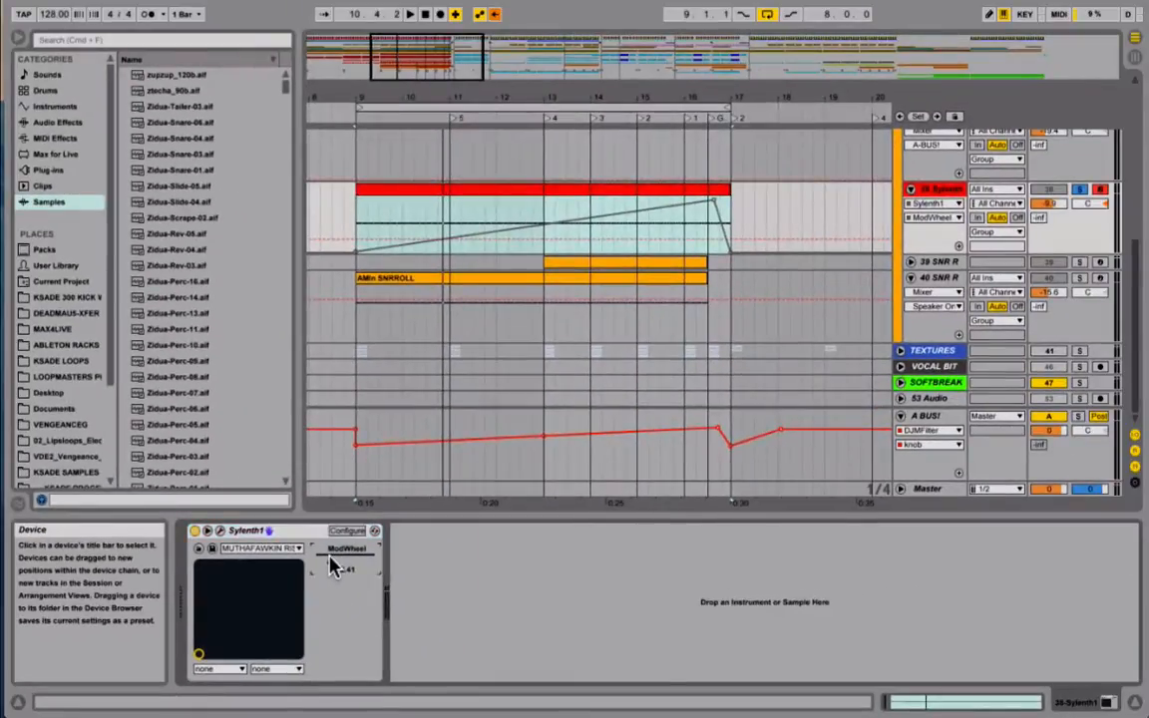
left_click(495, 14)
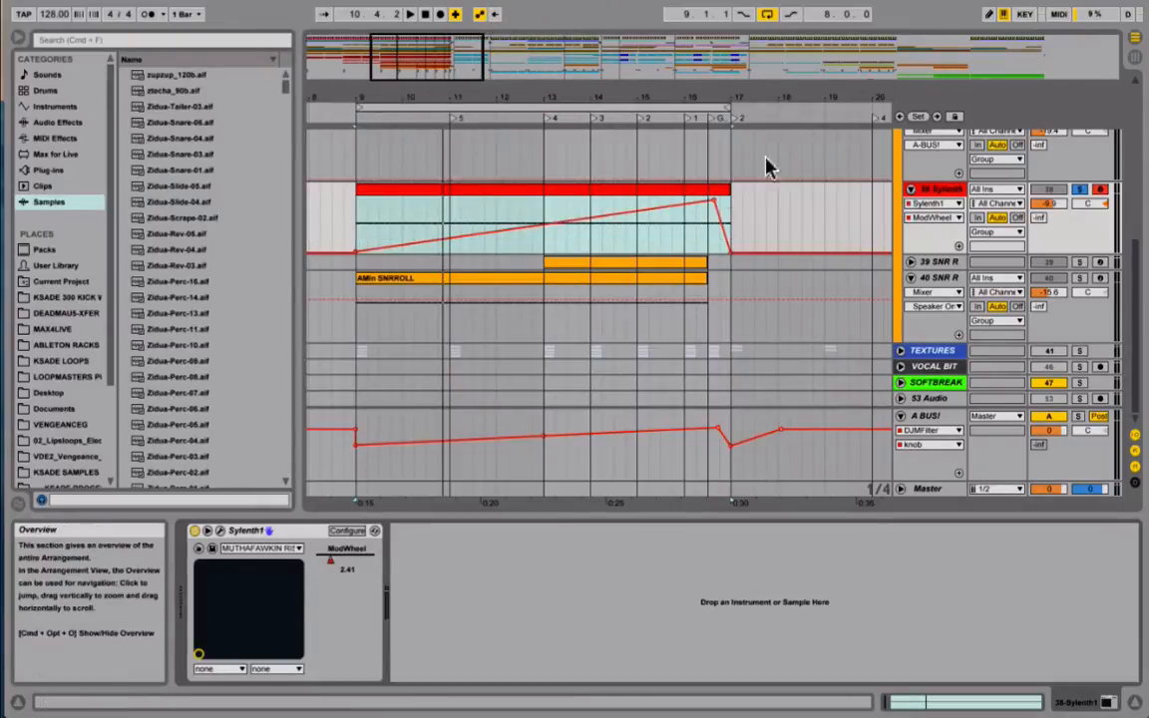
Turn draw mode on over the ModWheel automation and switch it back off.
key("super+b")
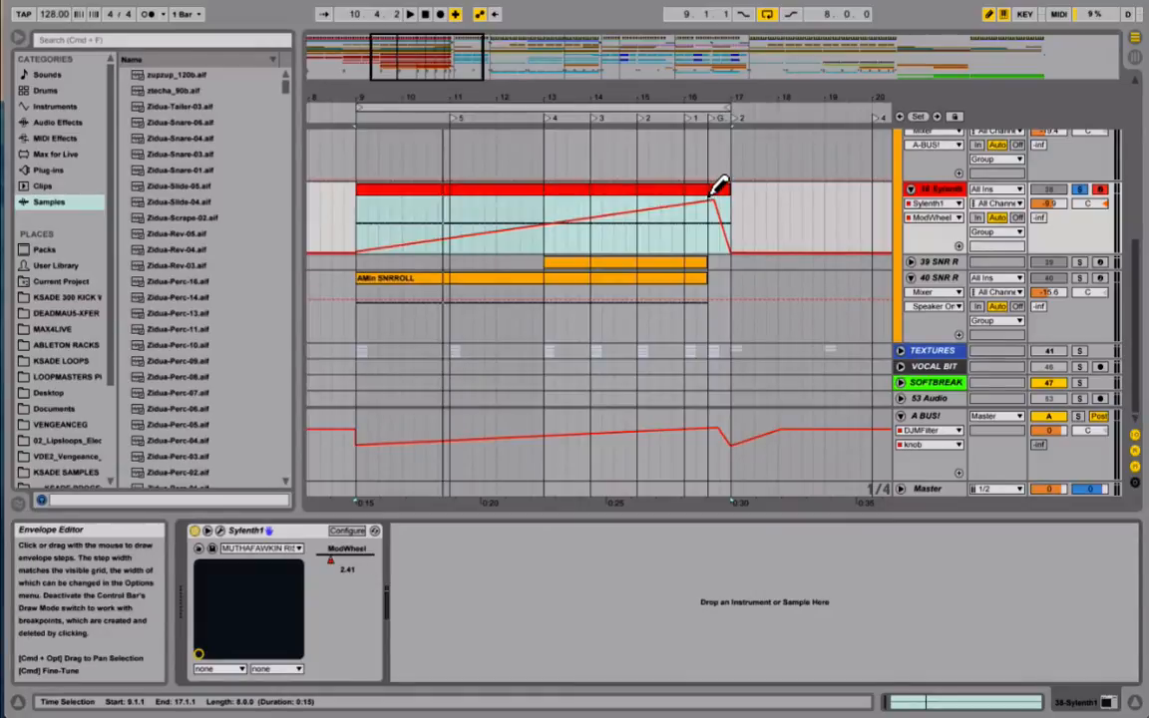
key("super+b")
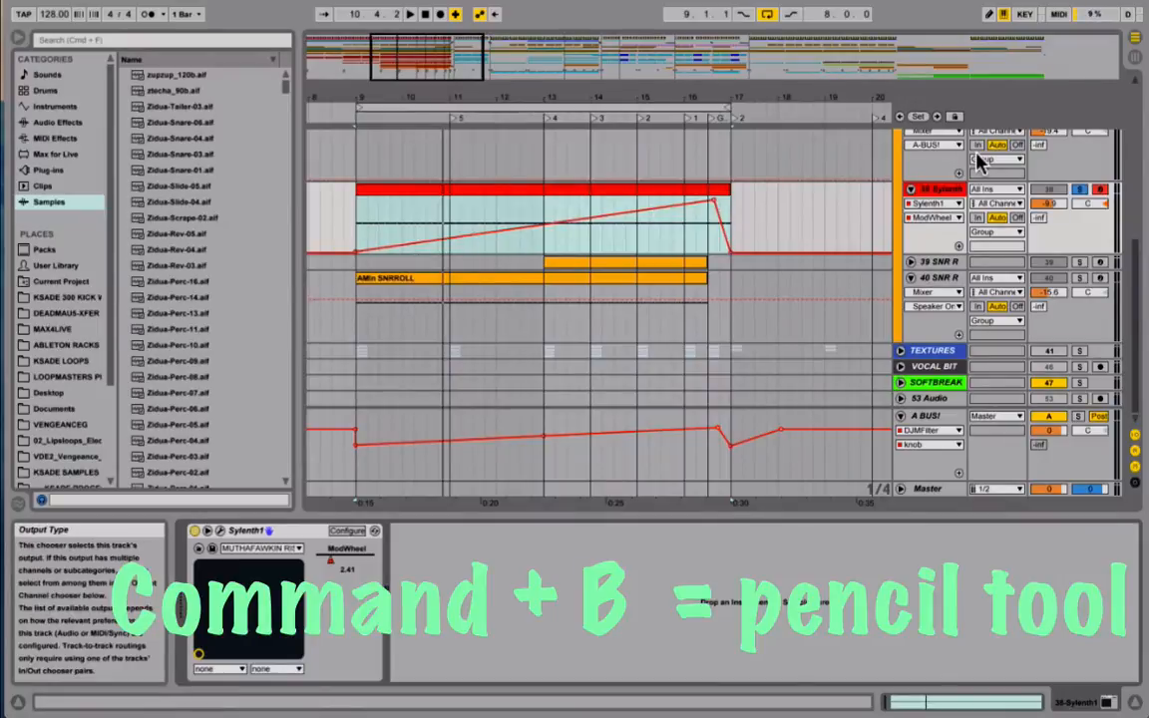
Play the riser clip from bar 9 to hear the ModWheel automation and stop playback near the end of bar 16.
double_click(523, 186)
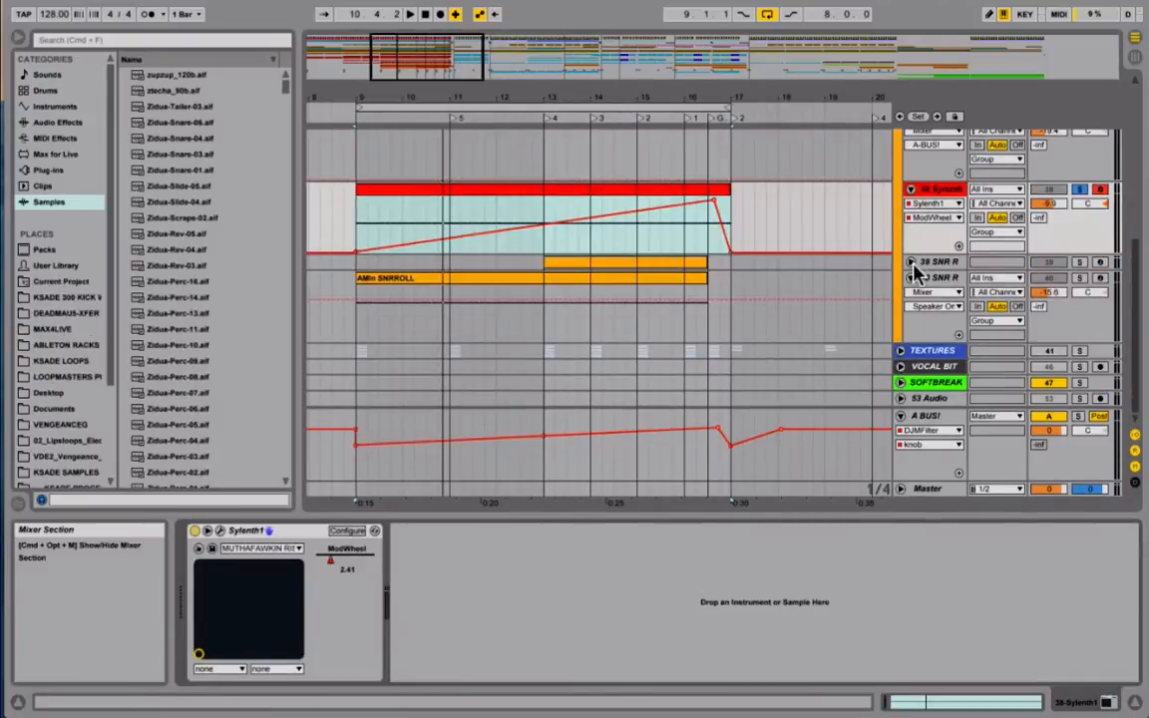
key("space")
left_click(592, 207)
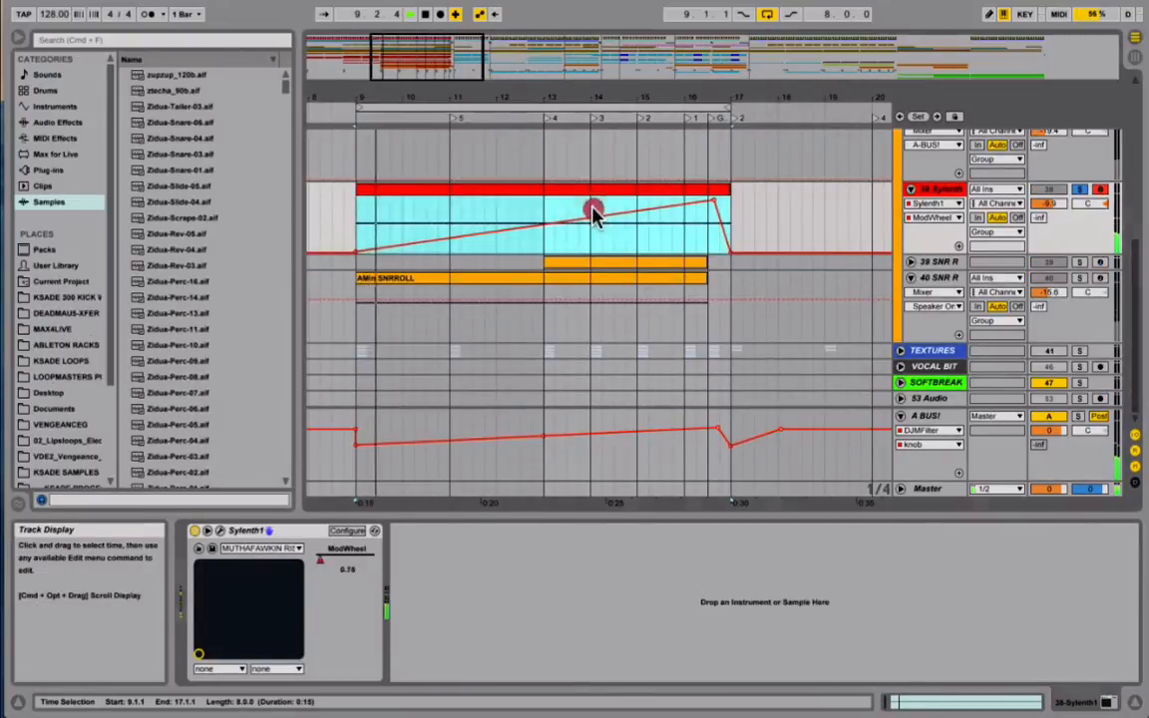
left_click(591, 204)
key("space")
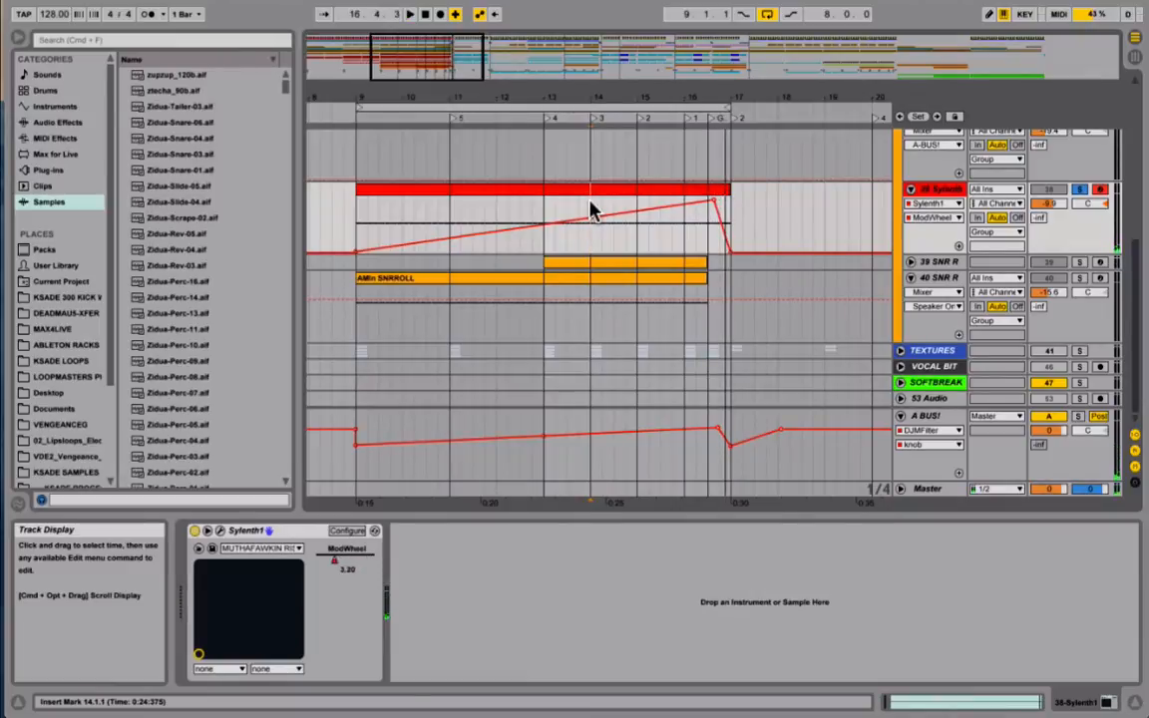
Turn off solo on the Sylenth1 track and look over the wider arrangement.
left_click(1080, 190)
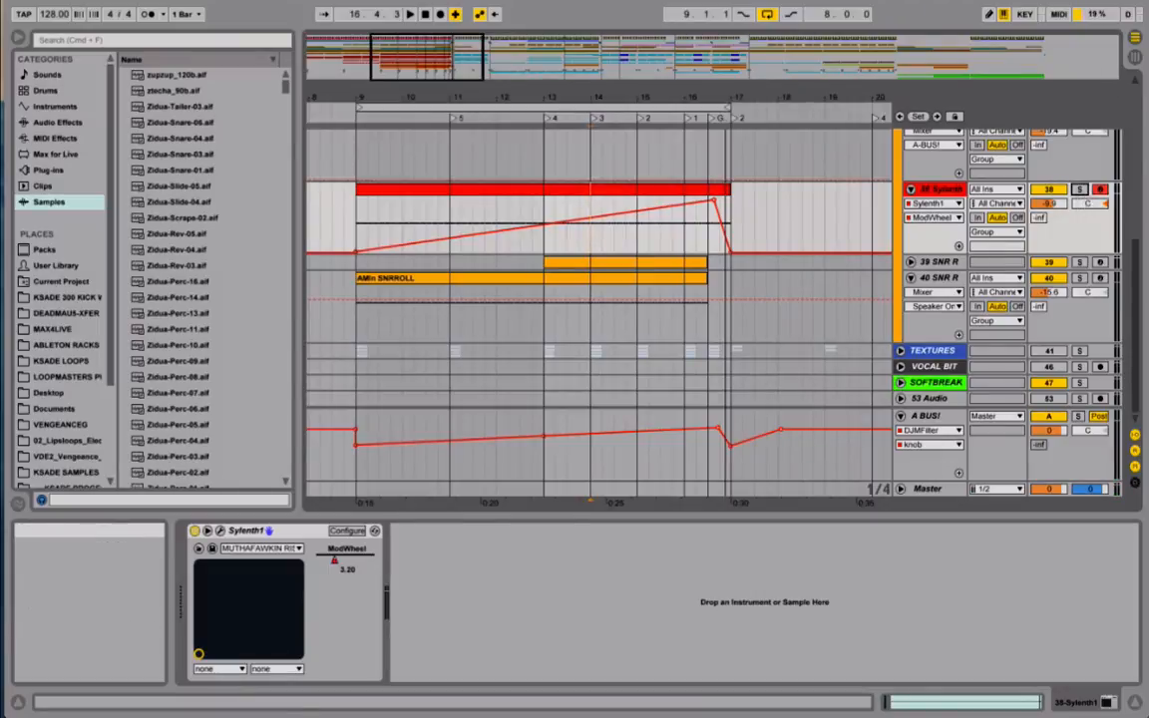
left_click_drag(438, 68, 440, 15)
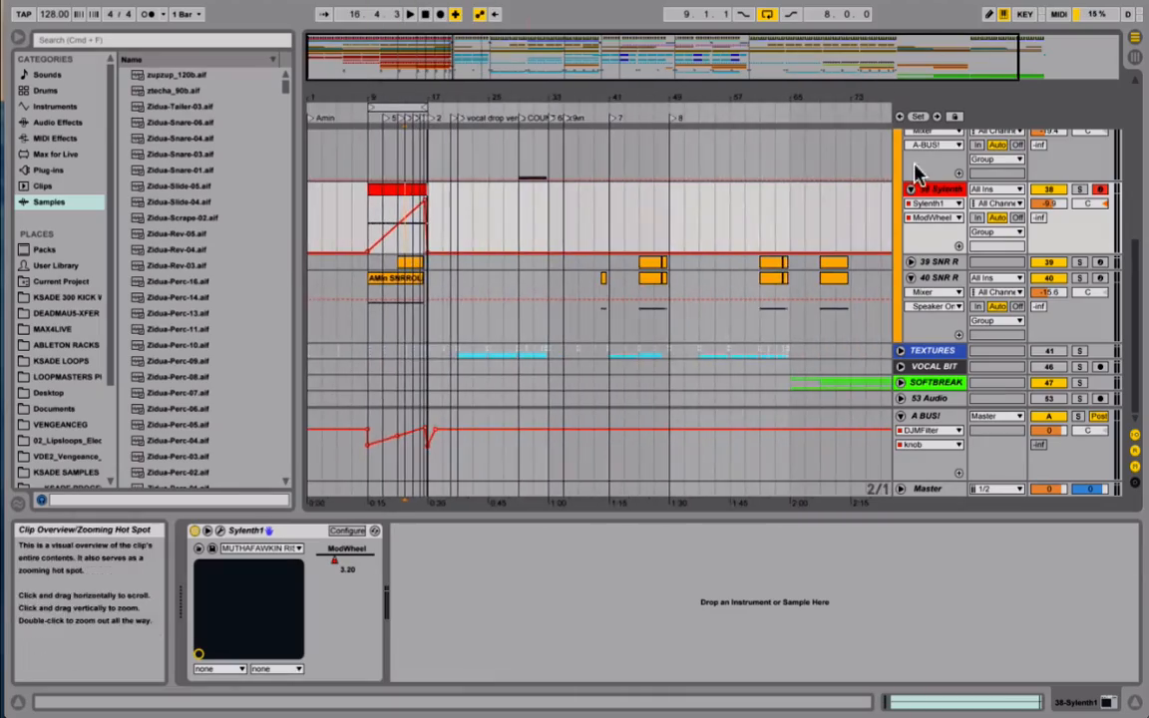
scroll(616, 200, "up", 2)
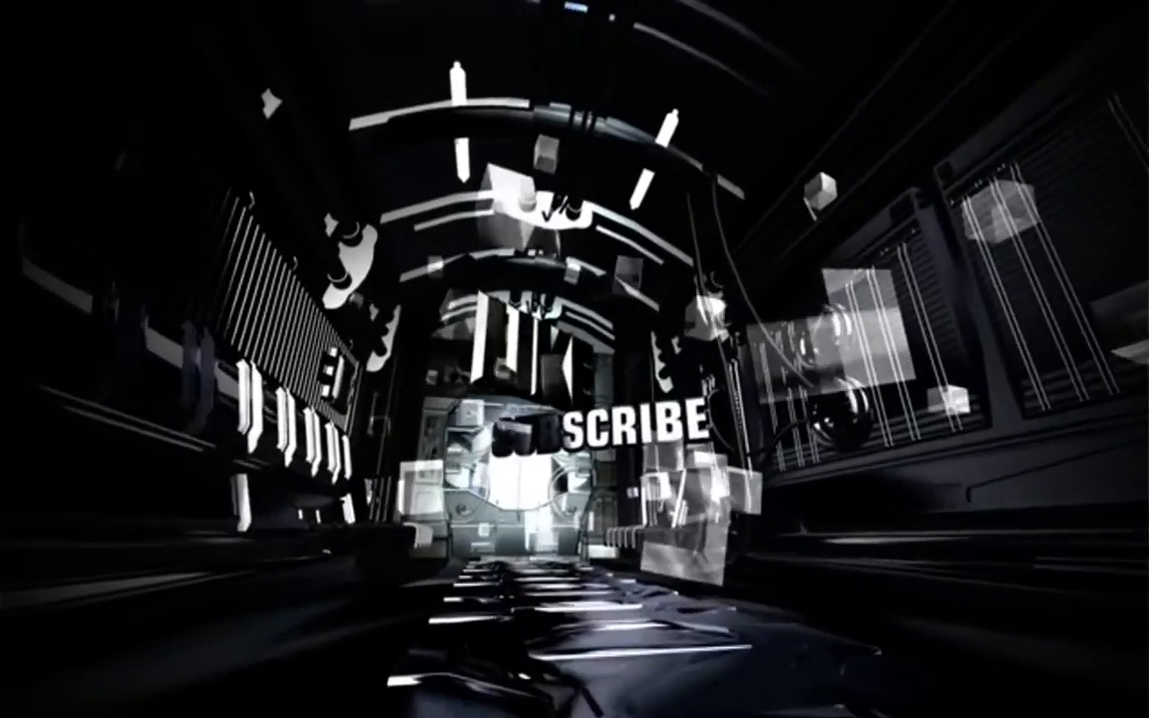